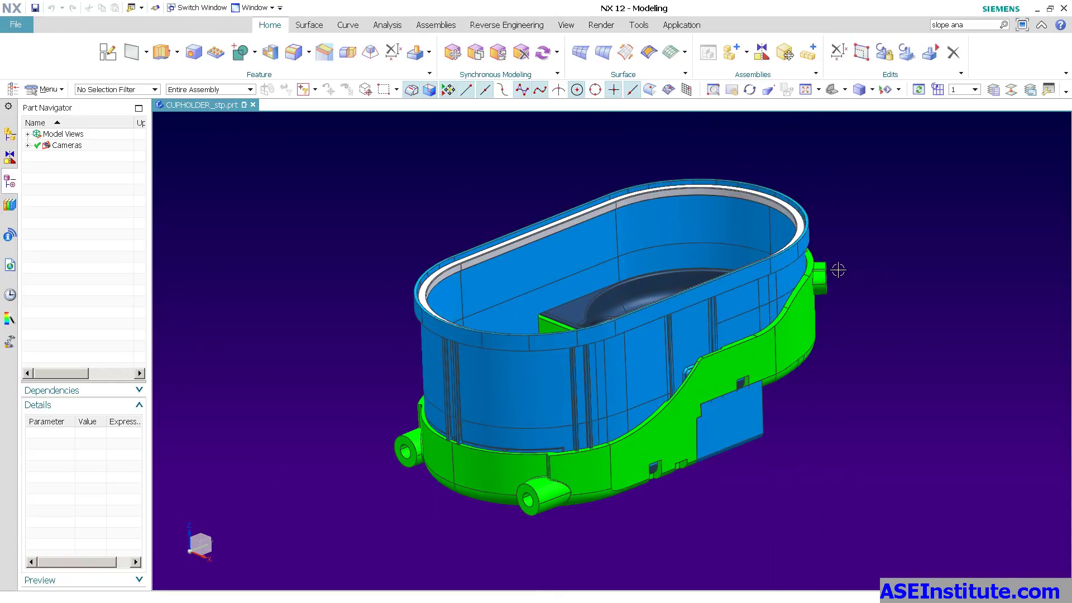
# - Search the commands for 'slope ana' to list its single match, Slope Analysis
pyautogui.click(978, 28)
pyautogui.press('BackSpace')
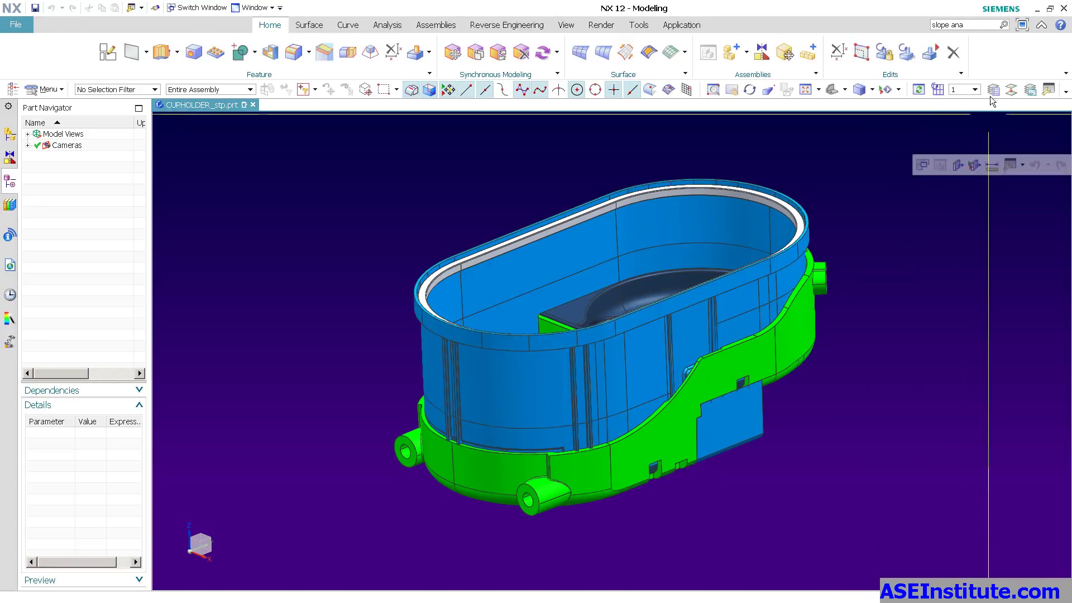
pyautogui.hotkey('ctrl', 'z')
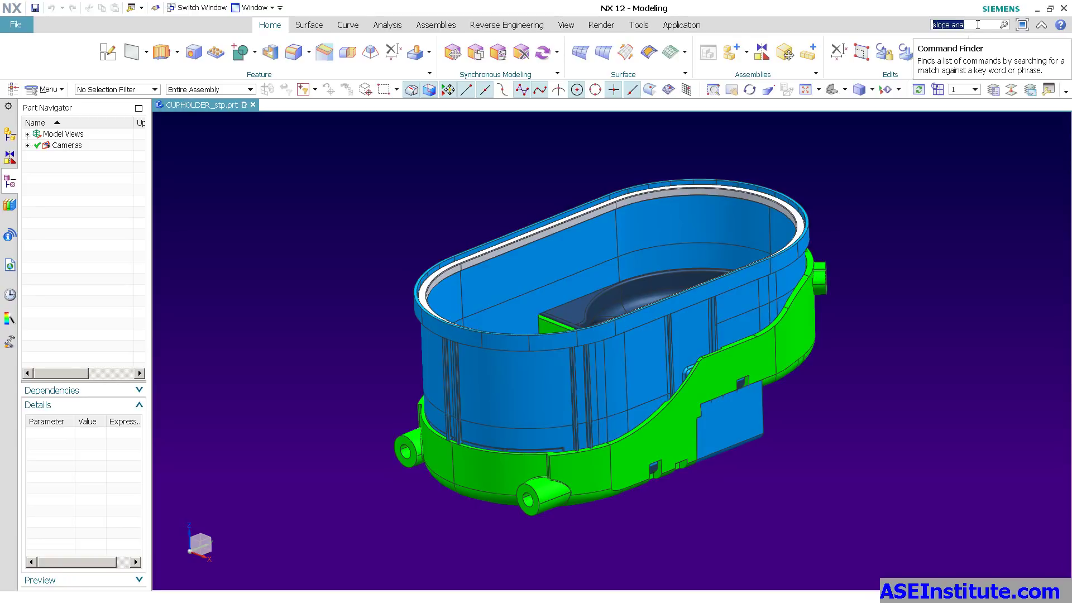
pyautogui.click(978, 25)
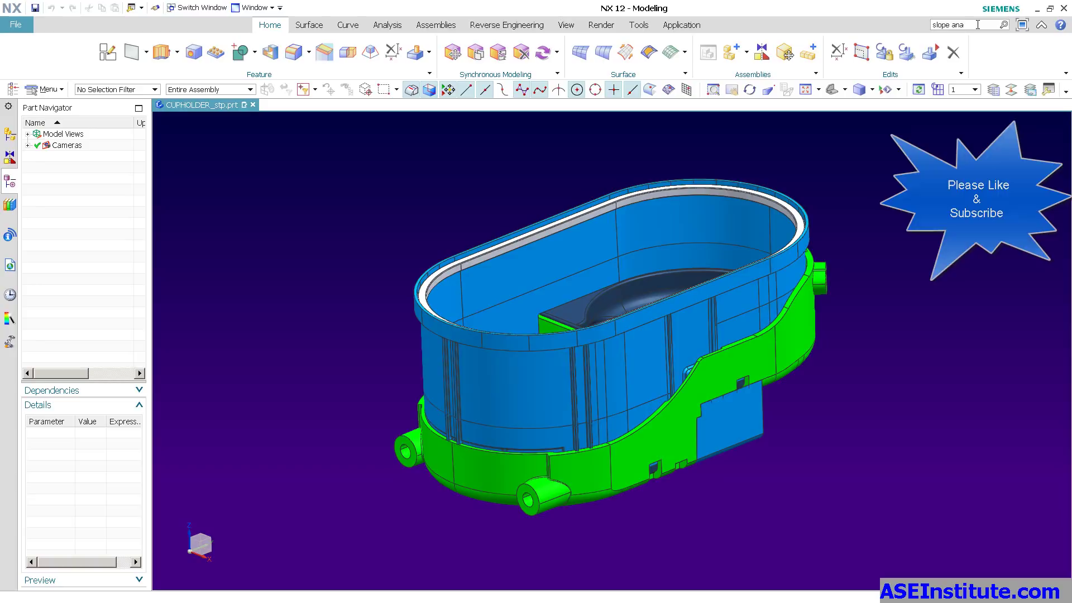
pyautogui.click(1004, 25)
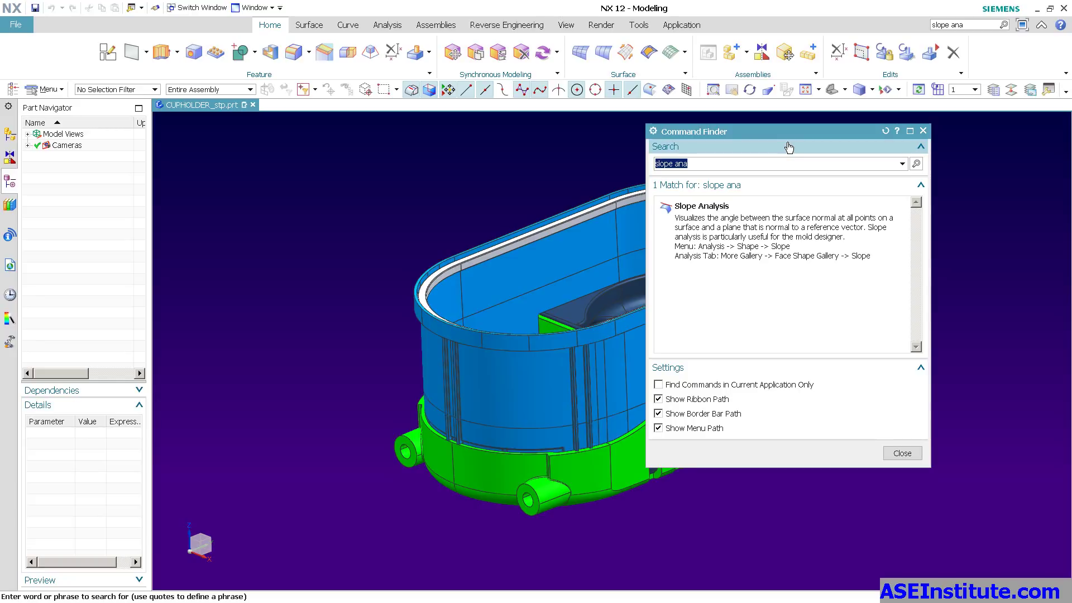
# - Preview Slope Analysis's ribbon location, dismiss it, and look over the result's path display options
pyautogui.moveTo(725, 204)
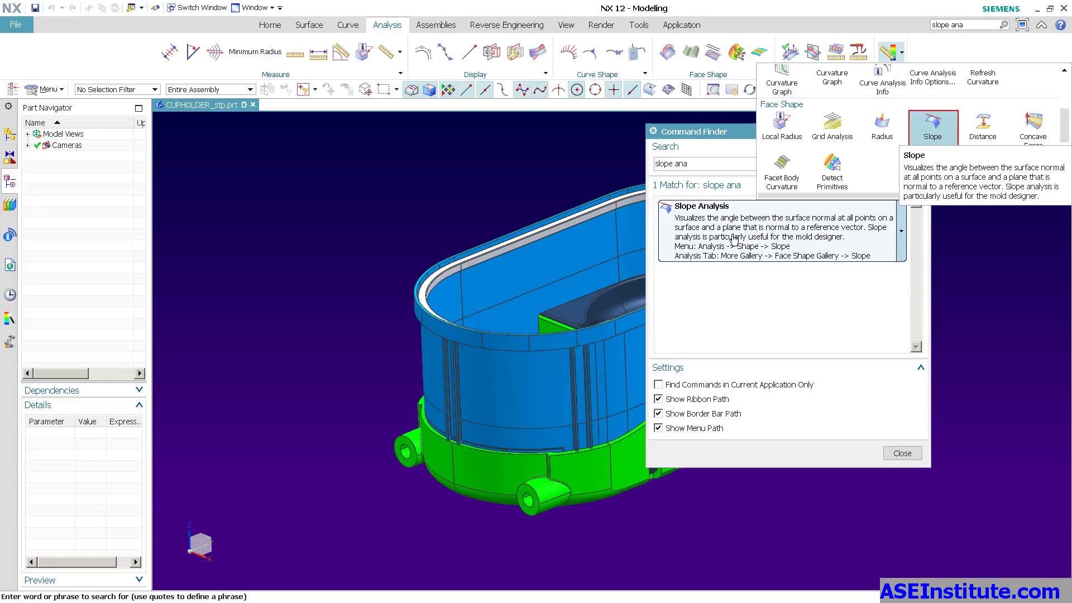
pyautogui.click(270, 25)
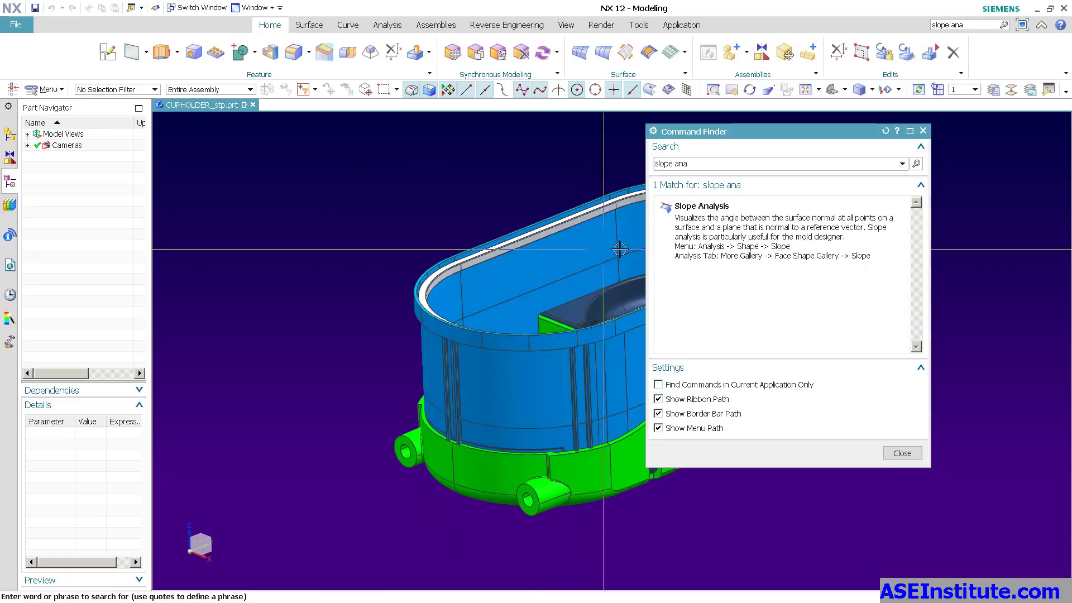
pyautogui.moveTo(692, 244)
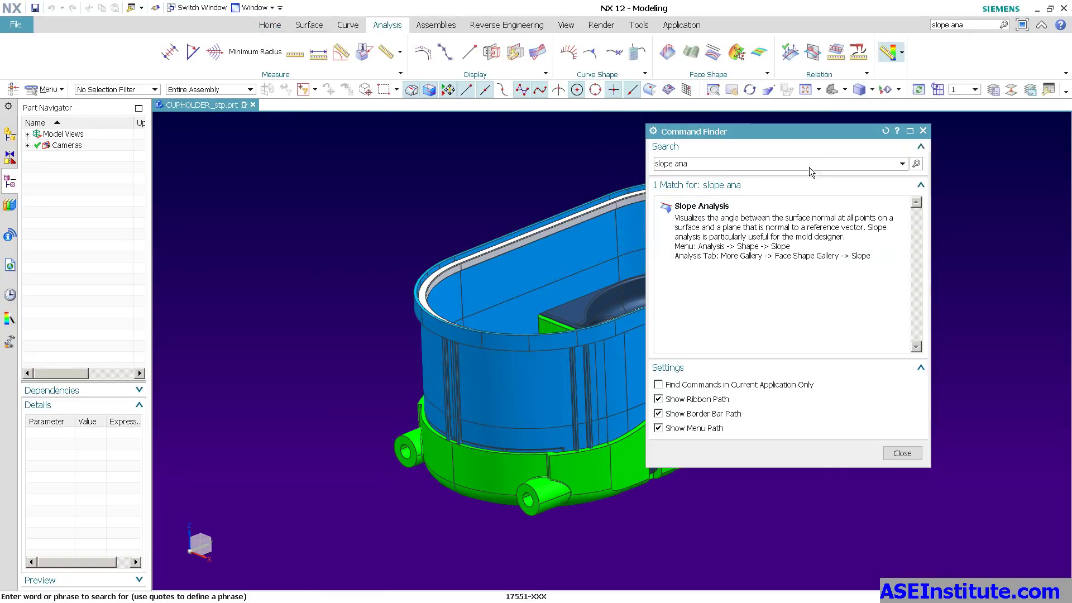
pyautogui.moveTo(805, 244)
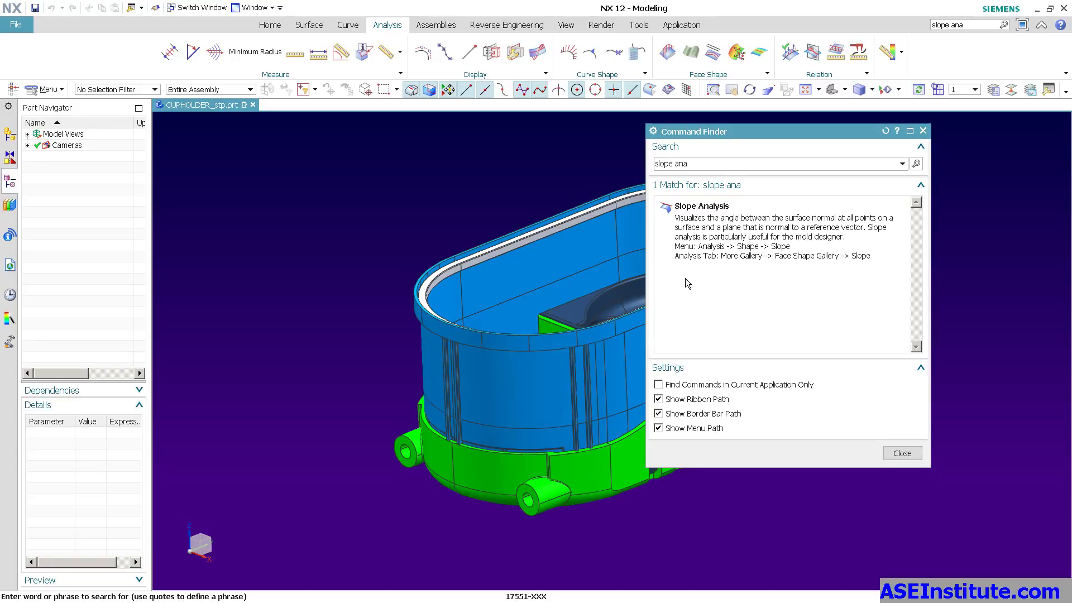
pyautogui.moveTo(686, 263)
pyautogui.moveTo(766, 256)
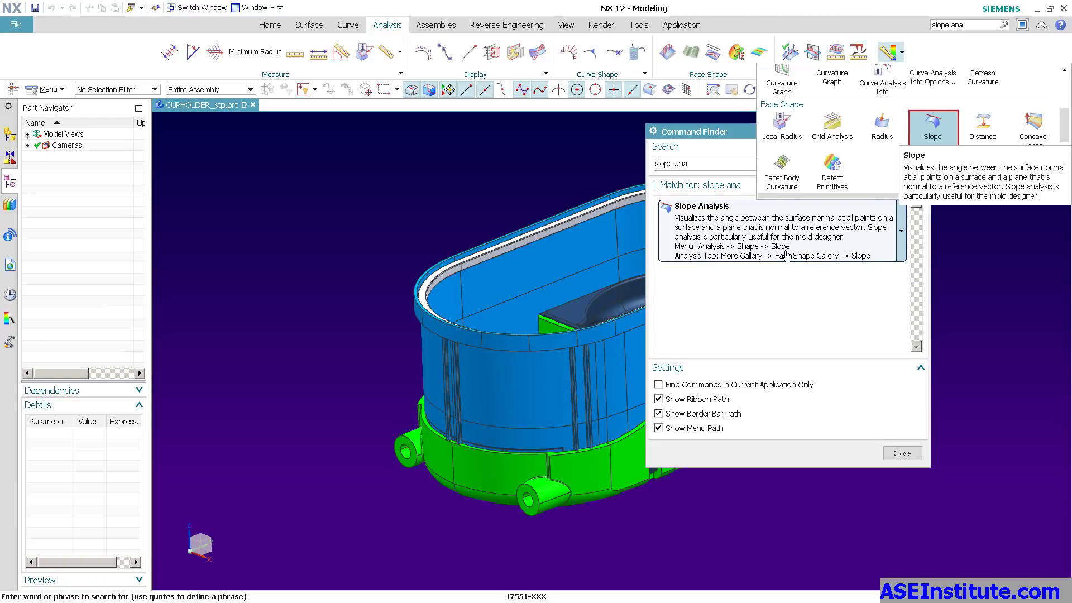
# - Hide the ribbon, border bar and menu paths, then show only Slope Analysis's ribbon path
pyautogui.click(658, 398)
pyautogui.click(658, 413)
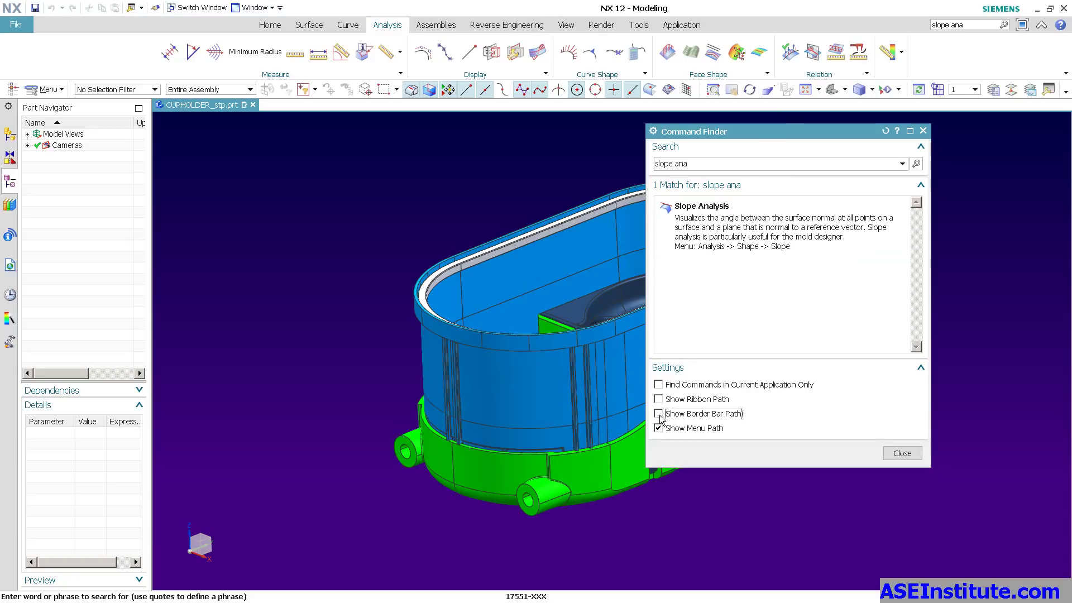
pyautogui.click(658, 428)
pyautogui.click(658, 399)
pyautogui.moveTo(734, 237)
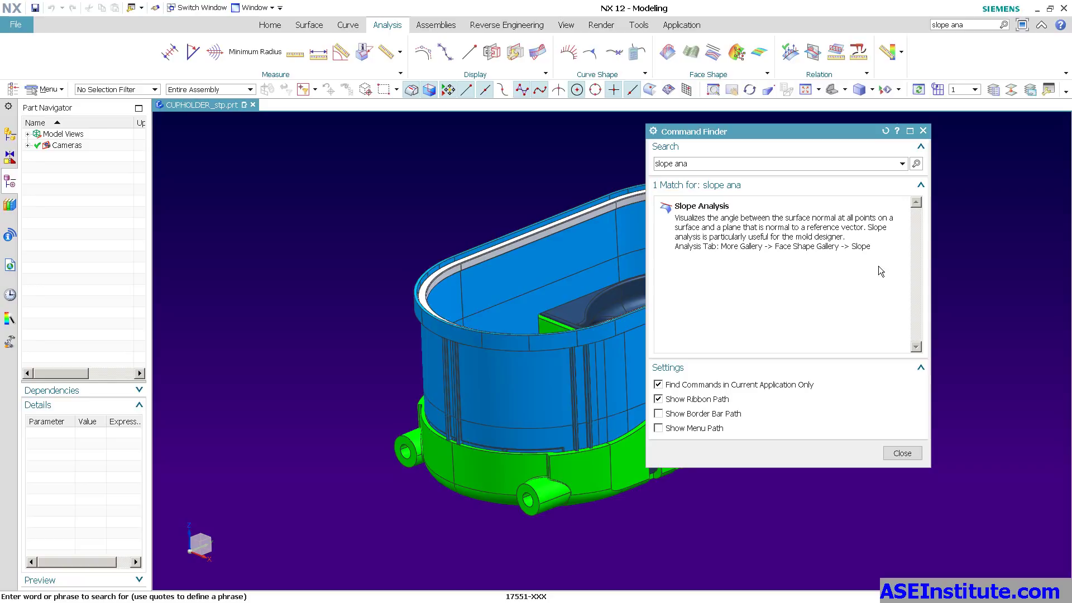
pyautogui.moveTo(868, 267)
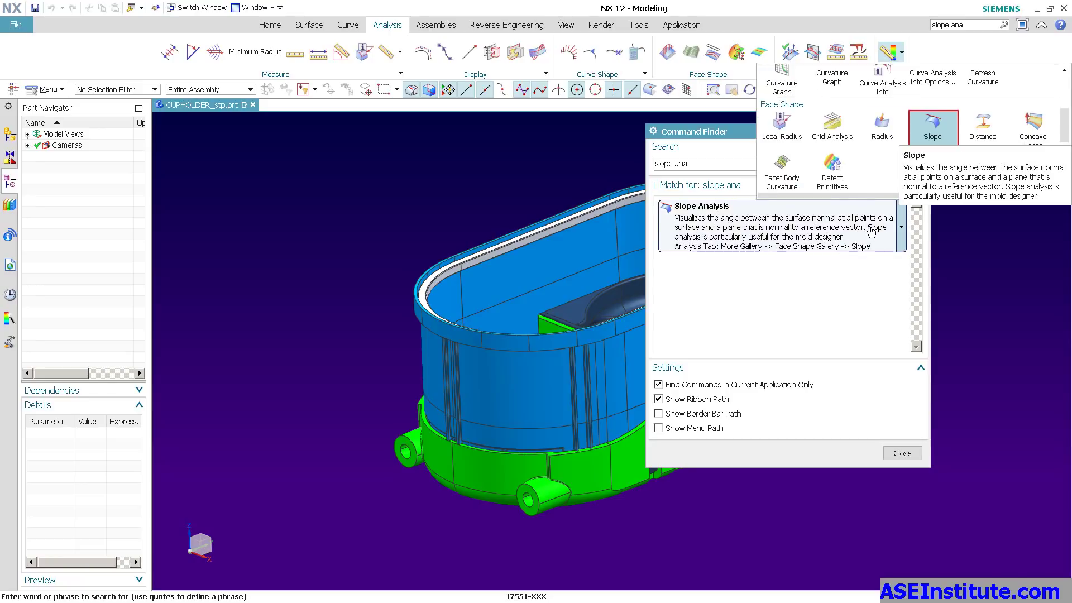
# - Place Slope Analysis on the Analysis tab so its path reads 'Analysis Tab: Slope'
pyautogui.click(901, 228)
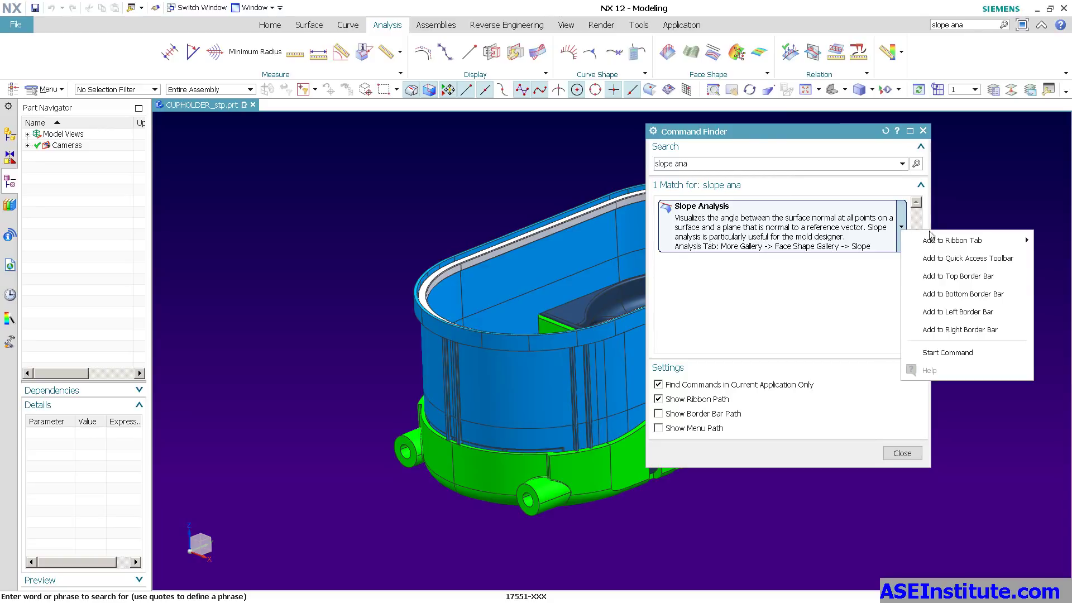
pyautogui.moveTo(1006, 239)
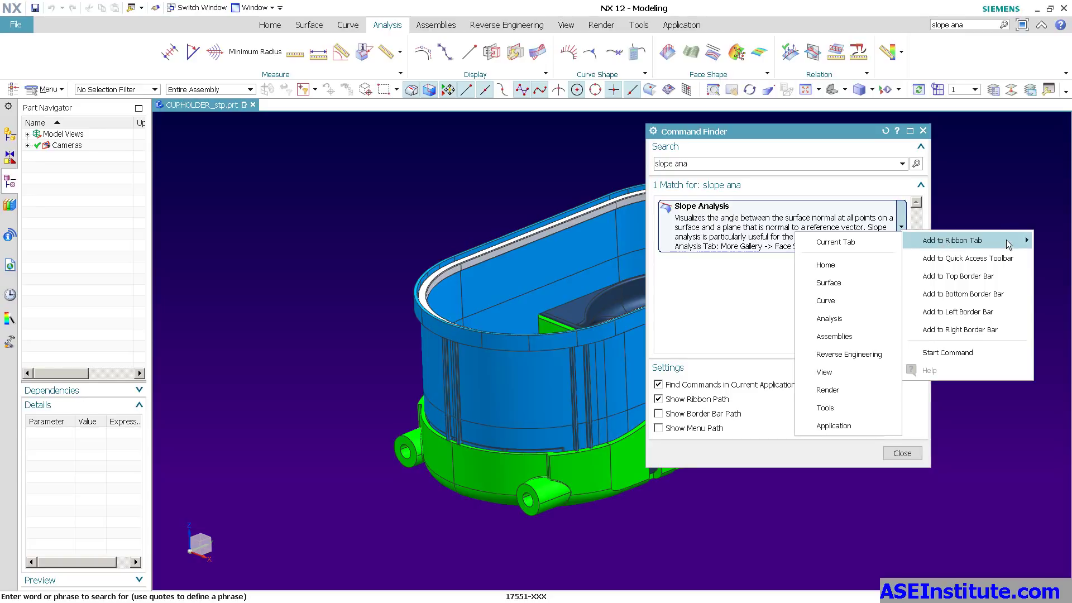
pyautogui.click(840, 317)
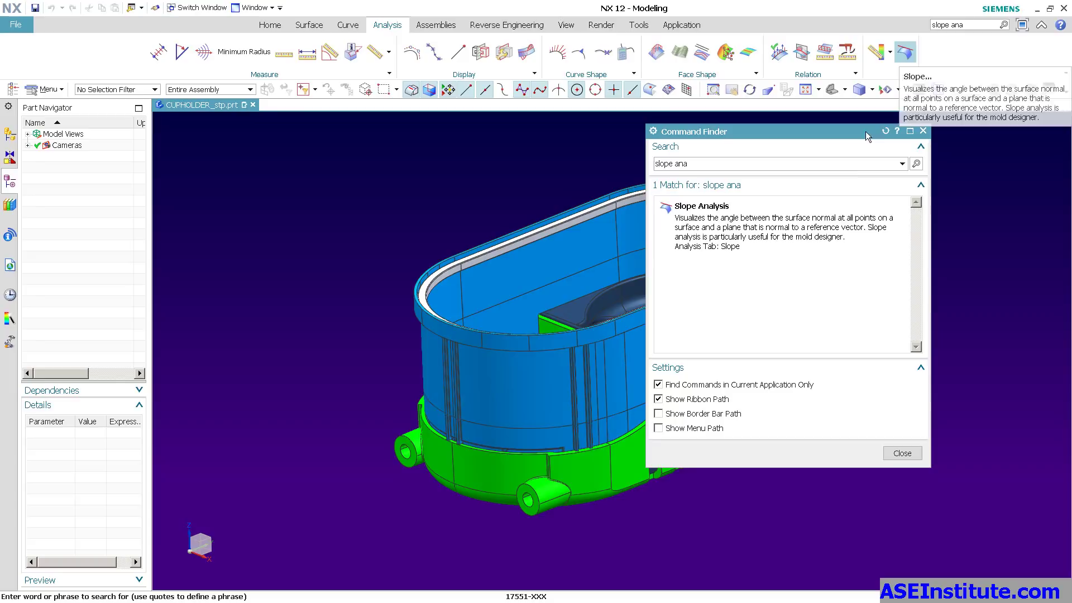
# - Add Slope Analysis to the bottom border bar, then launch and cancel it twice from the result
pyautogui.click(904, 231)
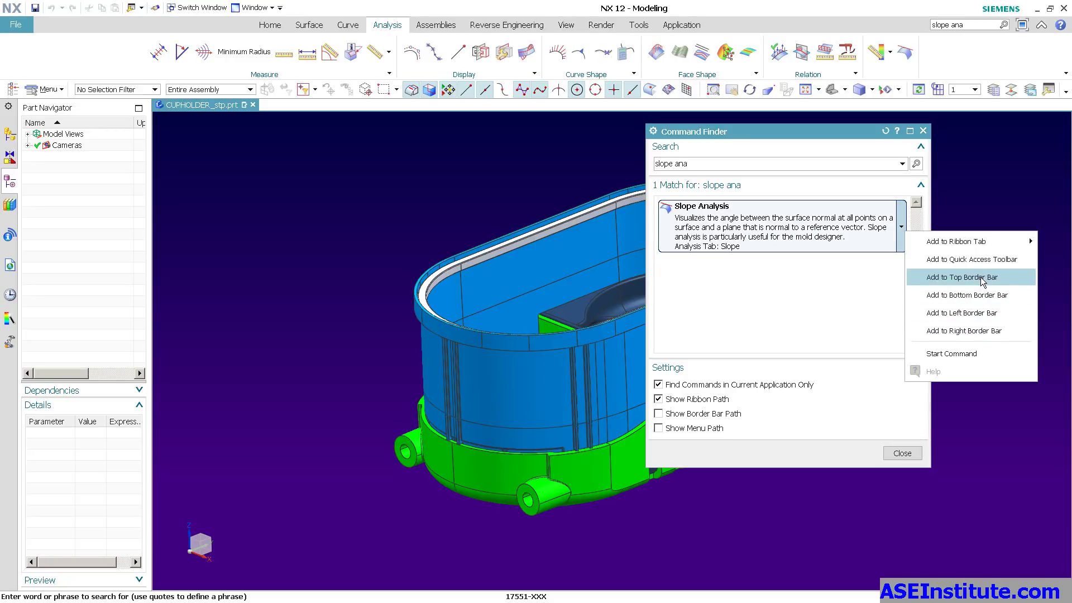
pyautogui.click(985, 297)
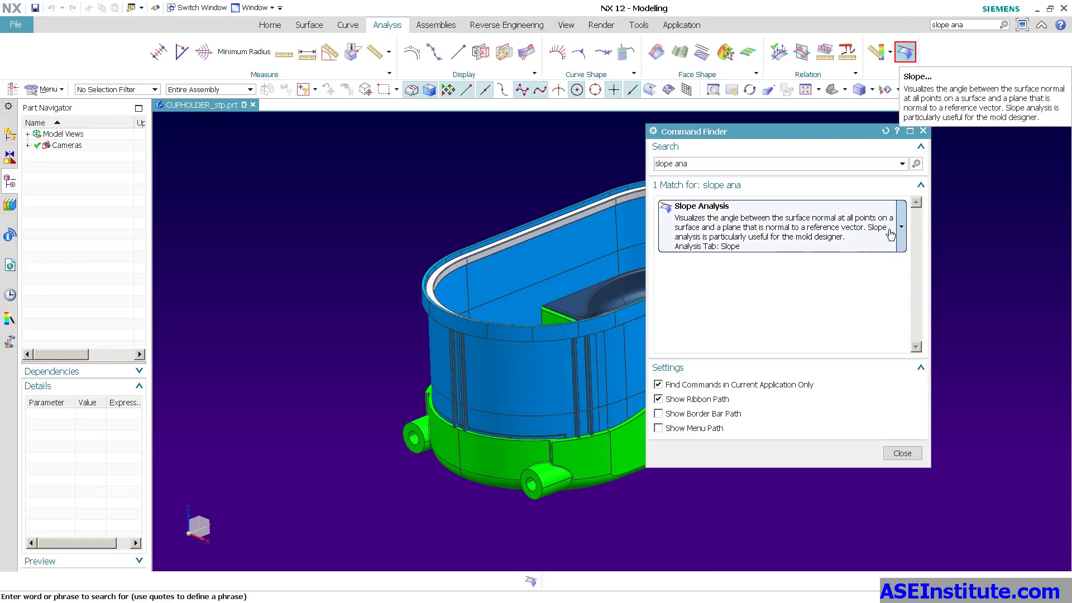
pyautogui.click(905, 225)
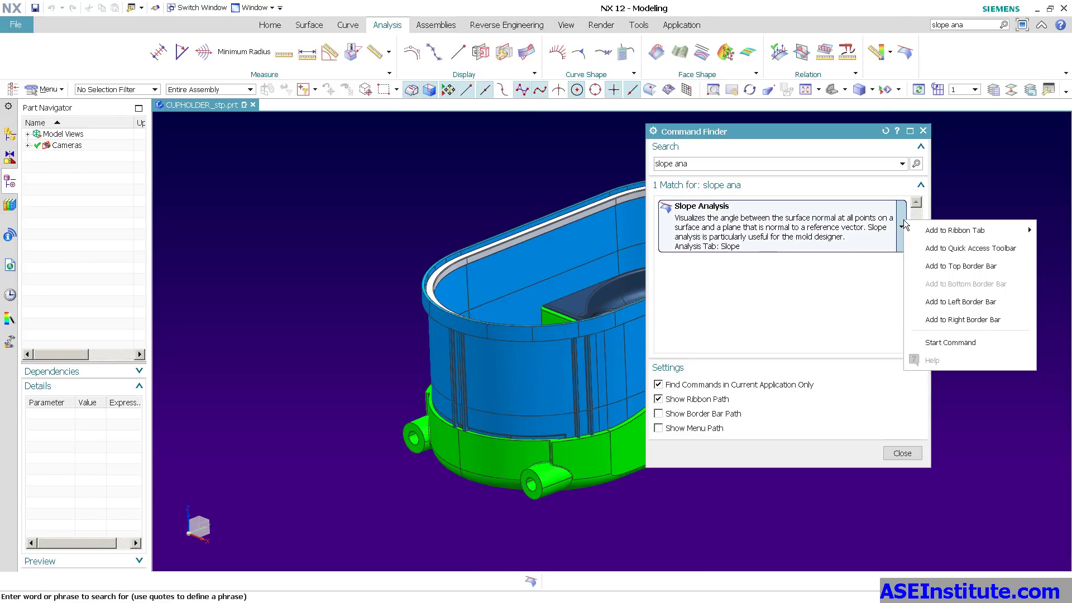
pyautogui.click(968, 345)
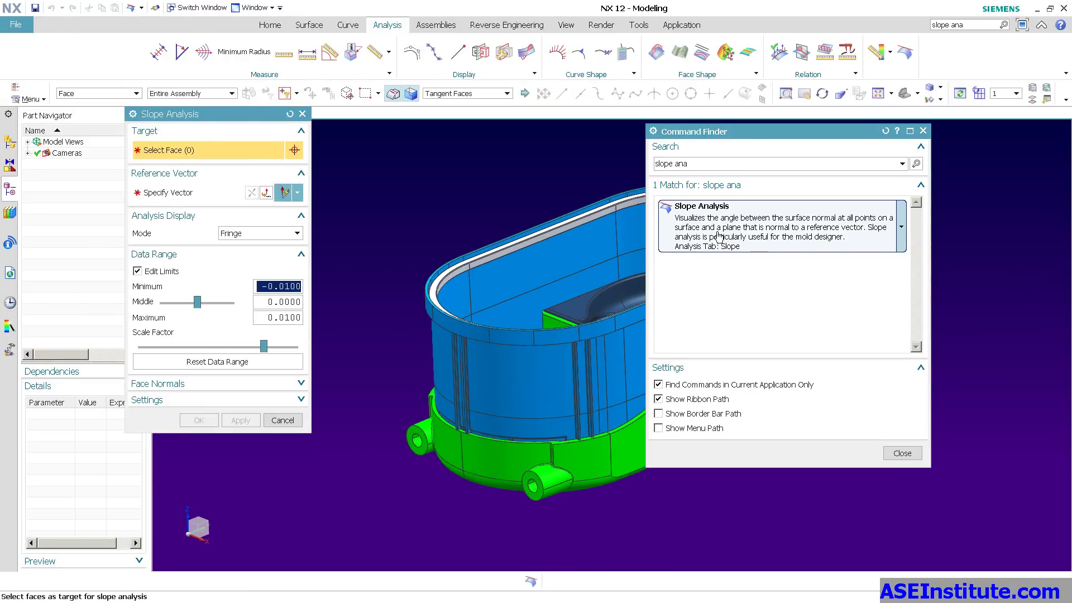
pyautogui.click(283, 420)
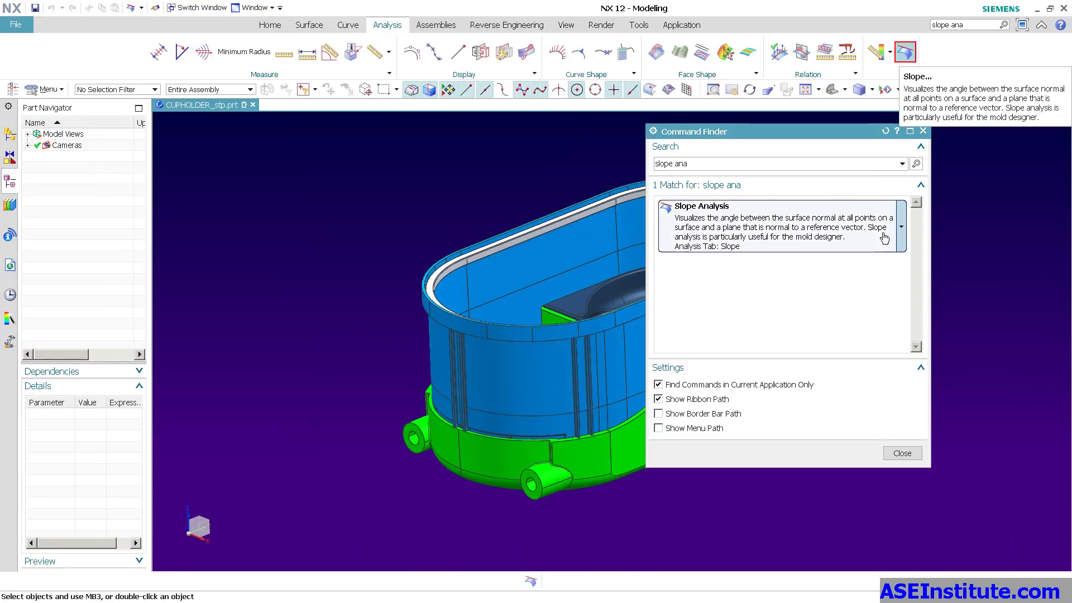
pyautogui.click(901, 226)
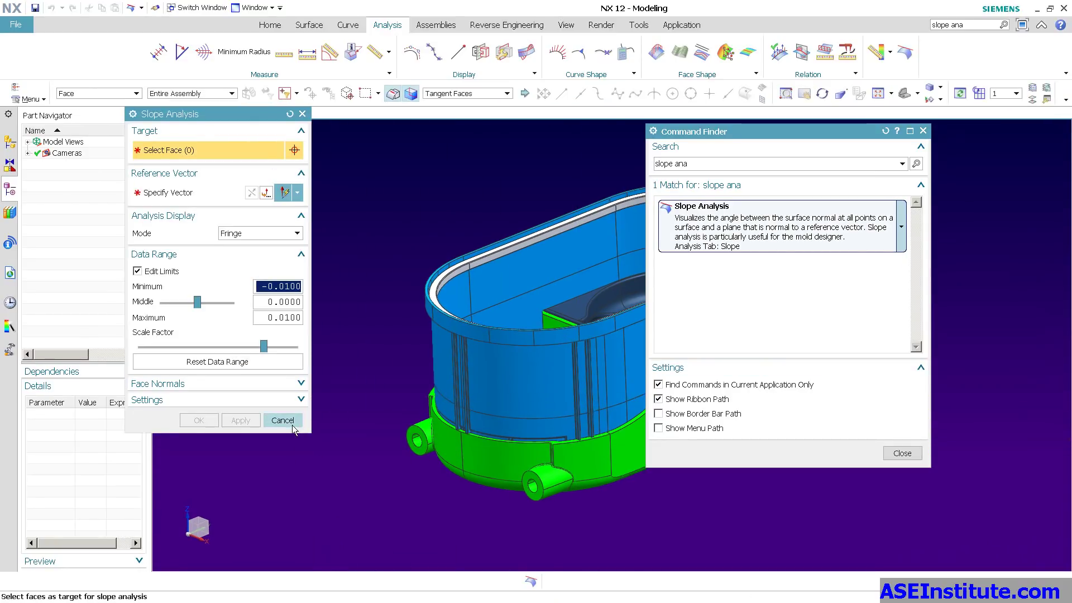
pyautogui.click(291, 425)
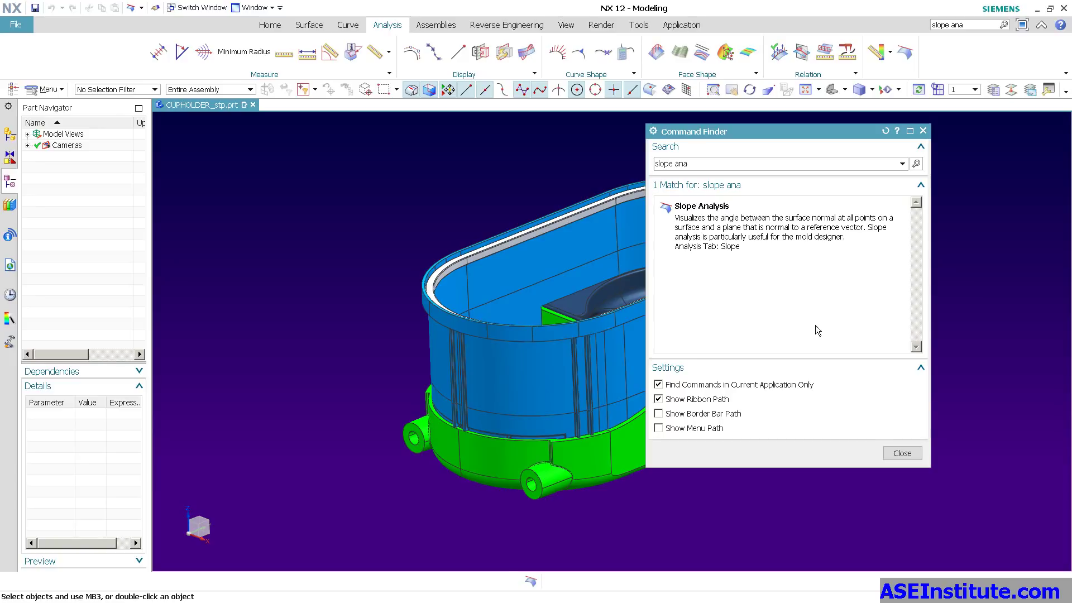
# - Close Command Finder, open Customize from the ribbon menu, and drag Slope off the bottom border bar
pyautogui.click(923, 131)
pyautogui.rightClick(960, 61)
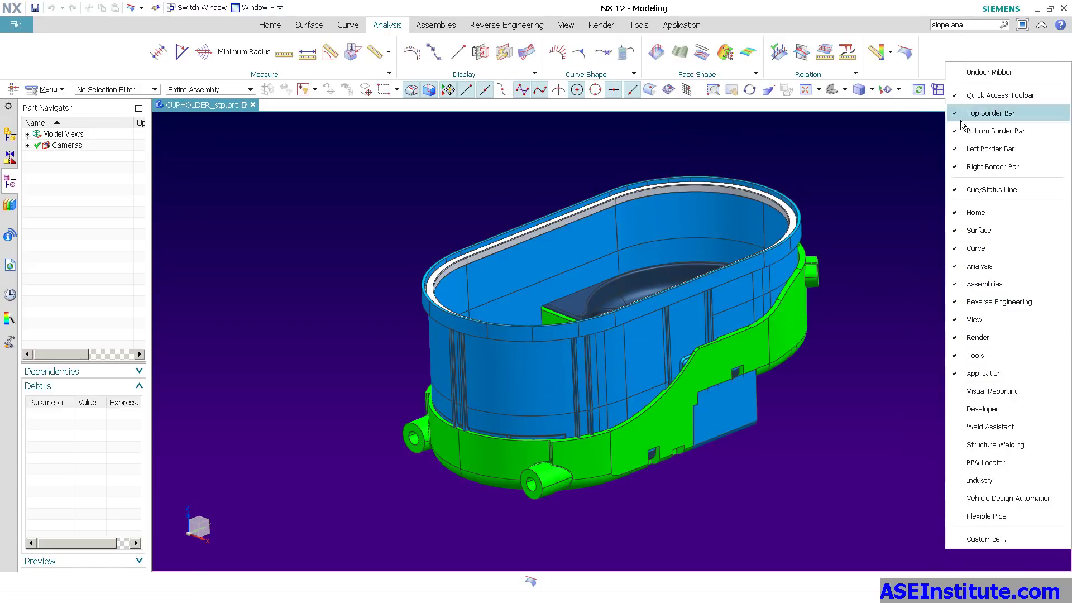
pyautogui.click(986, 537)
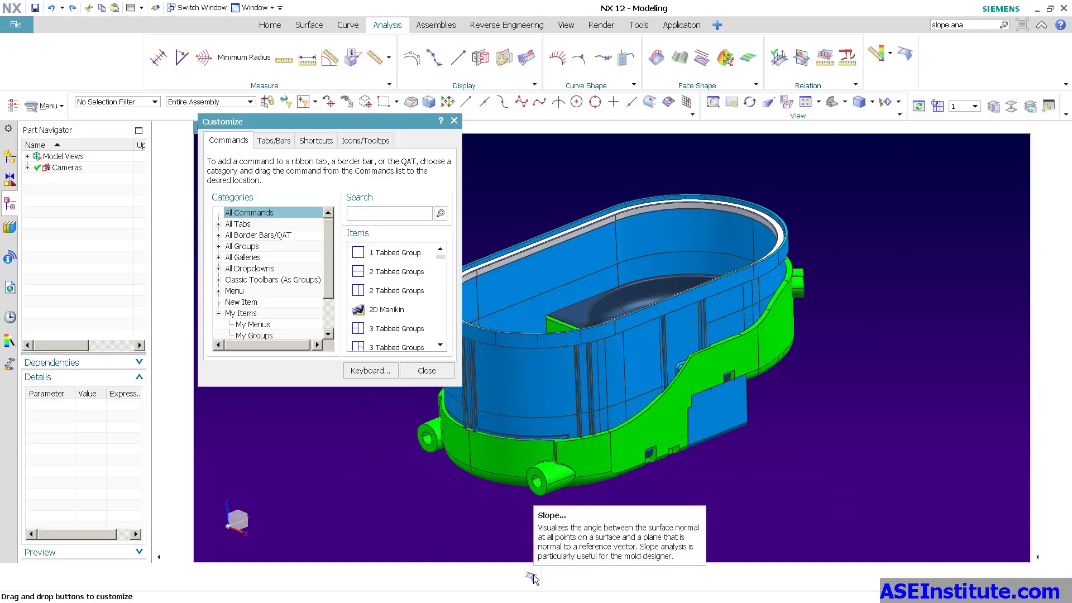
pyautogui.moveTo(534, 580); pyautogui.dragTo(659, 509)
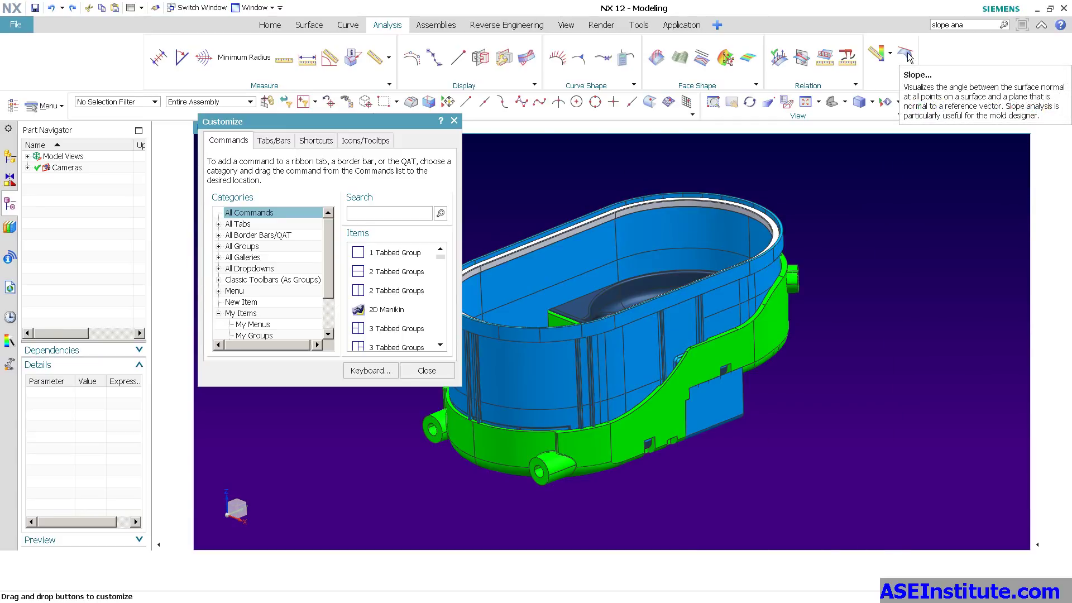
pyautogui.moveTo(906, 54); pyautogui.dragTo(897, 371)
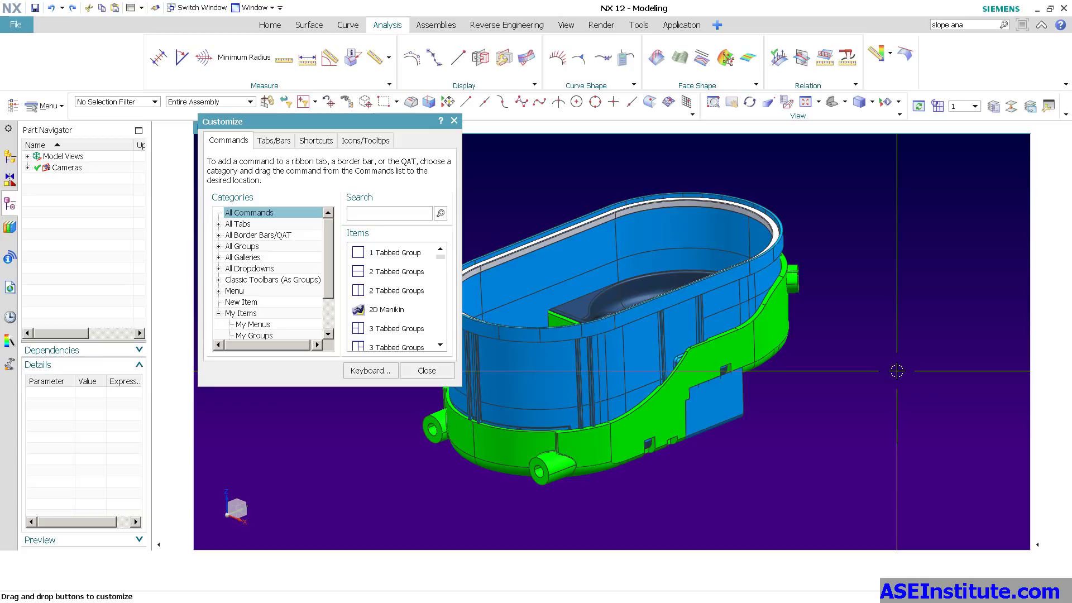
pyautogui.moveTo(897, 371); pyautogui.dragTo(923, 423)
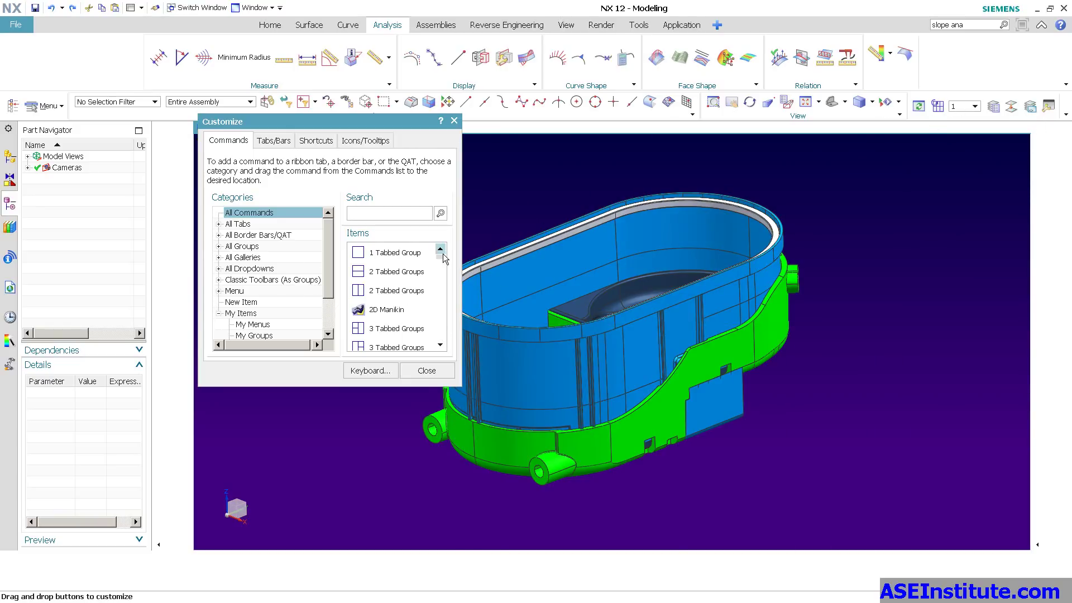
# - Drag Four Point Surface from the Customize items onto the bottom border bar
pyautogui.moveTo(445, 257); pyautogui.dragTo(441, 306)
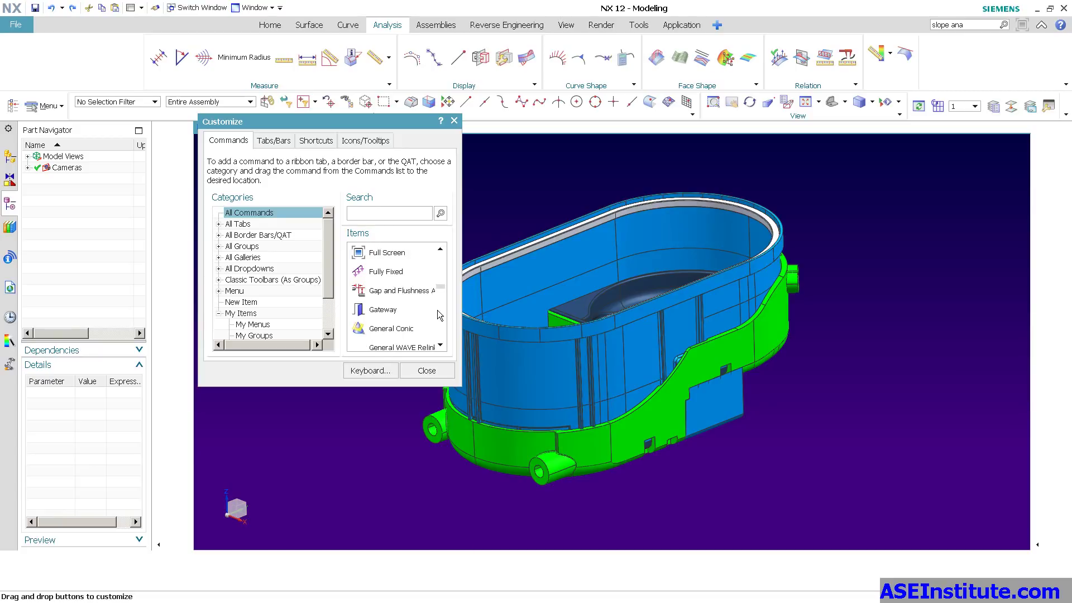
pyautogui.scroll(1, 440, 316)
pyautogui.scroll(2, 440, 315)
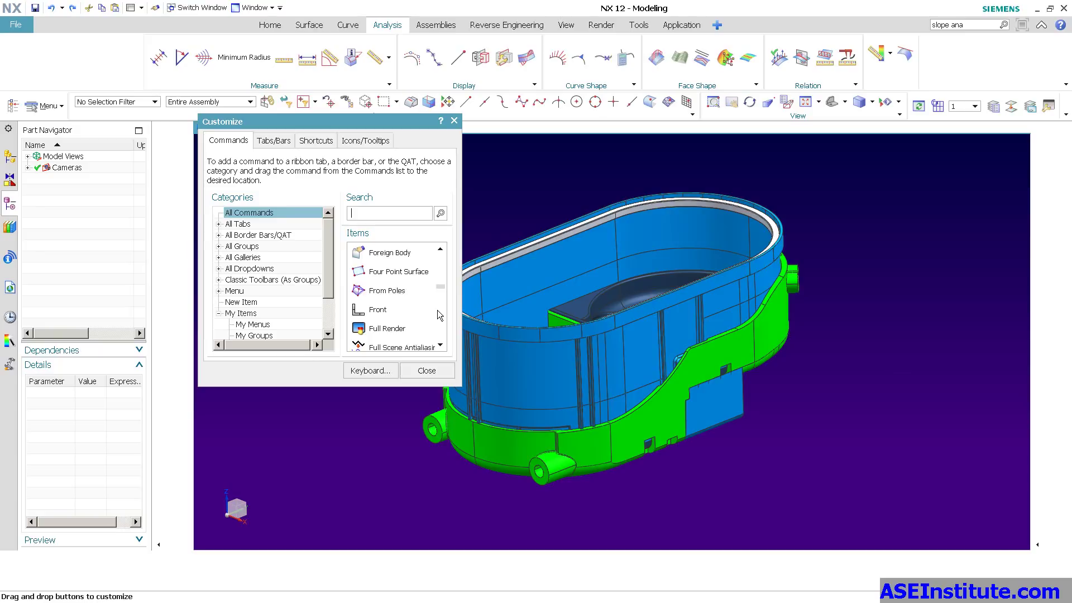
pyautogui.moveTo(392, 273); pyautogui.dragTo(496, 563)
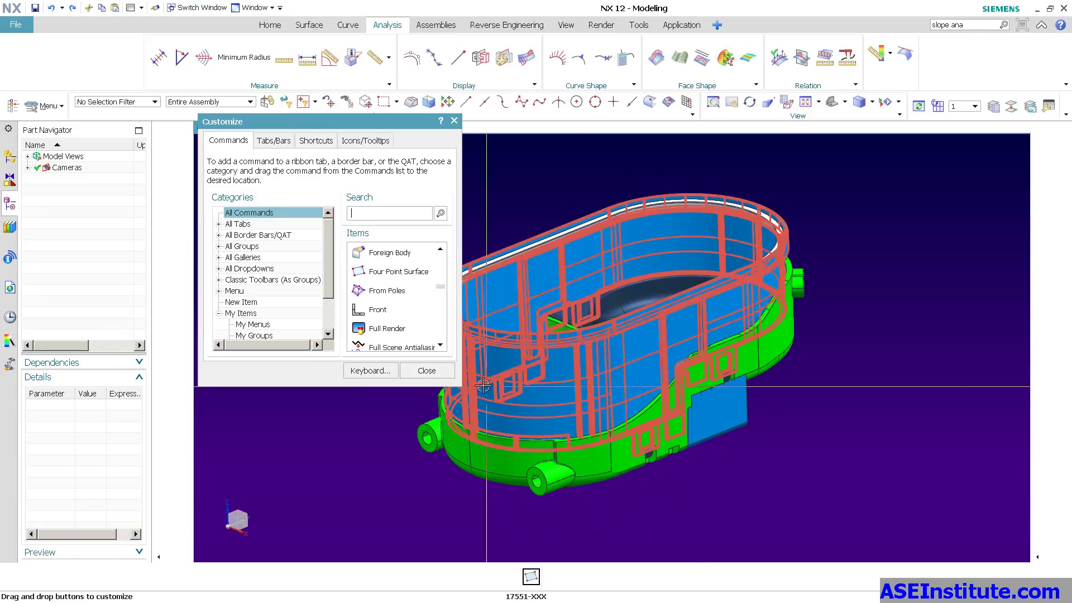
pyautogui.click(428, 370)
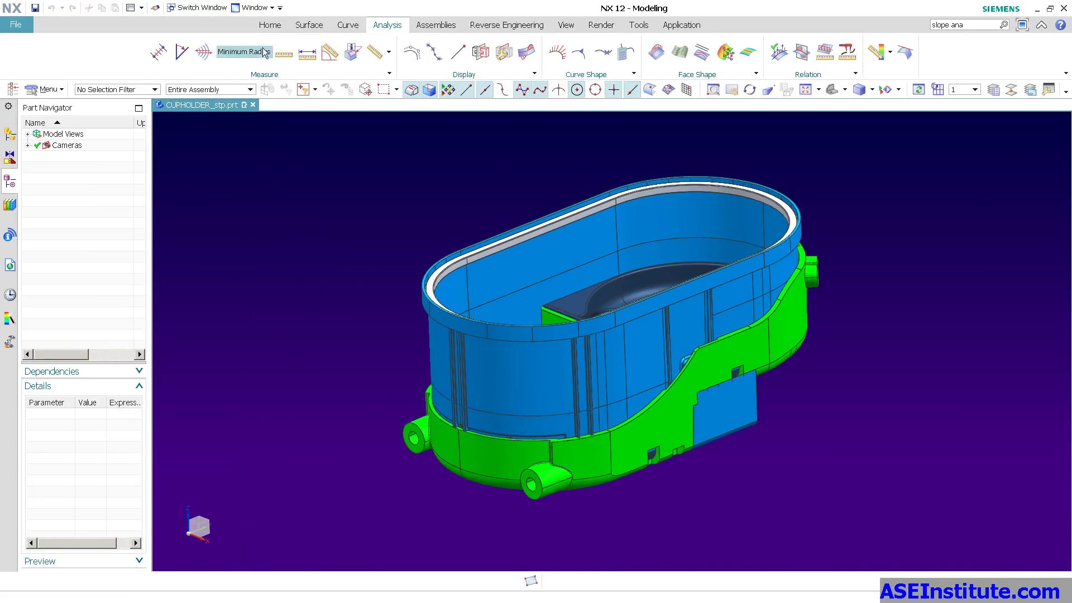
# - Close Customize and browse the ribbon tabs from Surface through Application, ending on Home
pyautogui.click(272, 26)
pyautogui.click(310, 28)
pyautogui.click(348, 25)
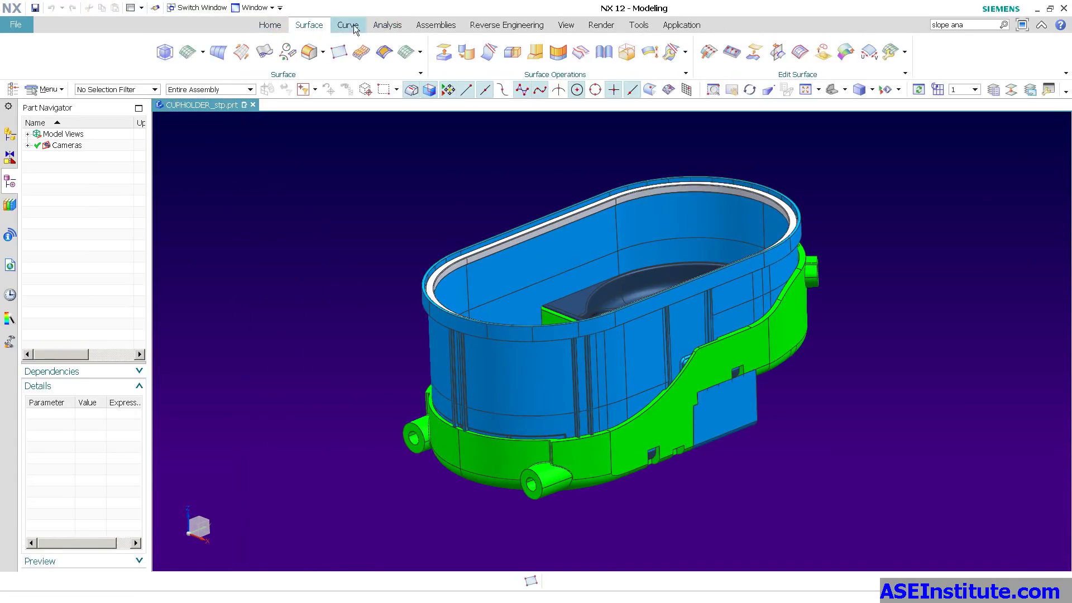
pyautogui.click(386, 26)
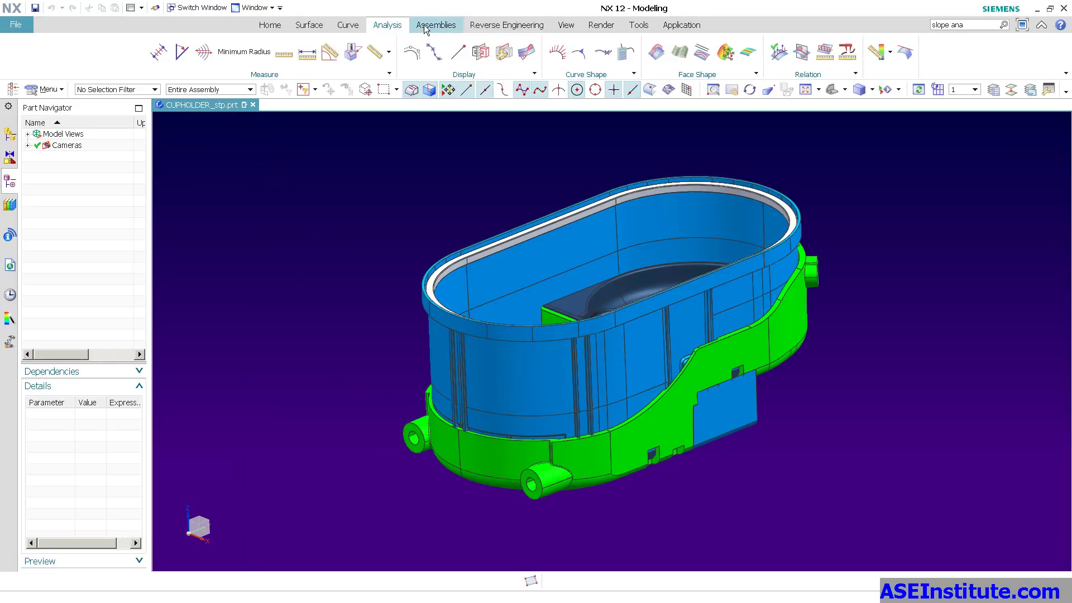
pyautogui.click(435, 26)
pyautogui.click(522, 27)
pyautogui.click(565, 26)
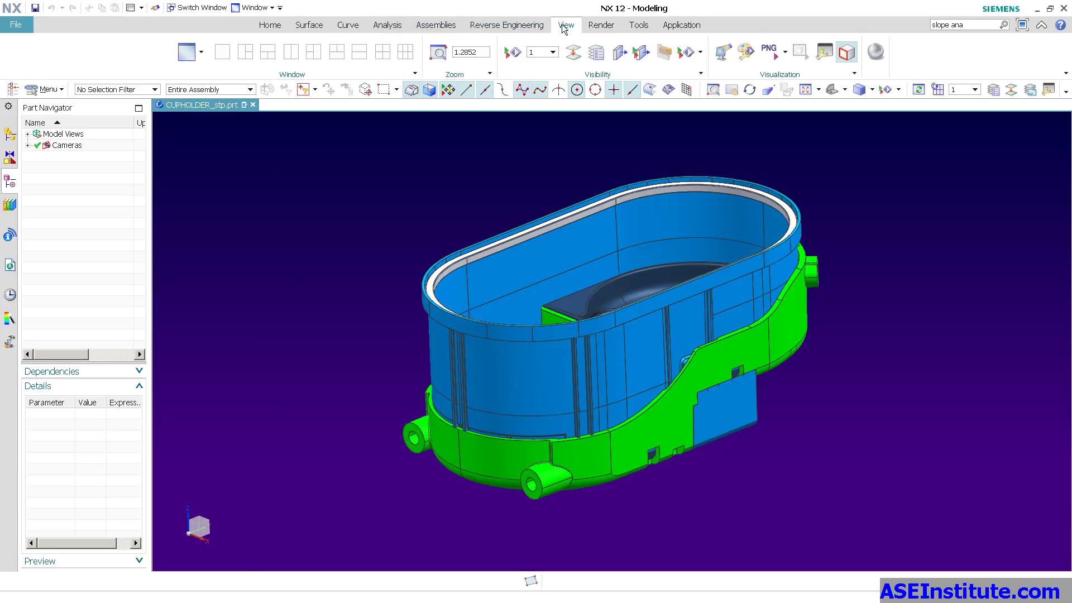
pyautogui.click(601, 26)
pyautogui.click(680, 27)
pyautogui.click(680, 27)
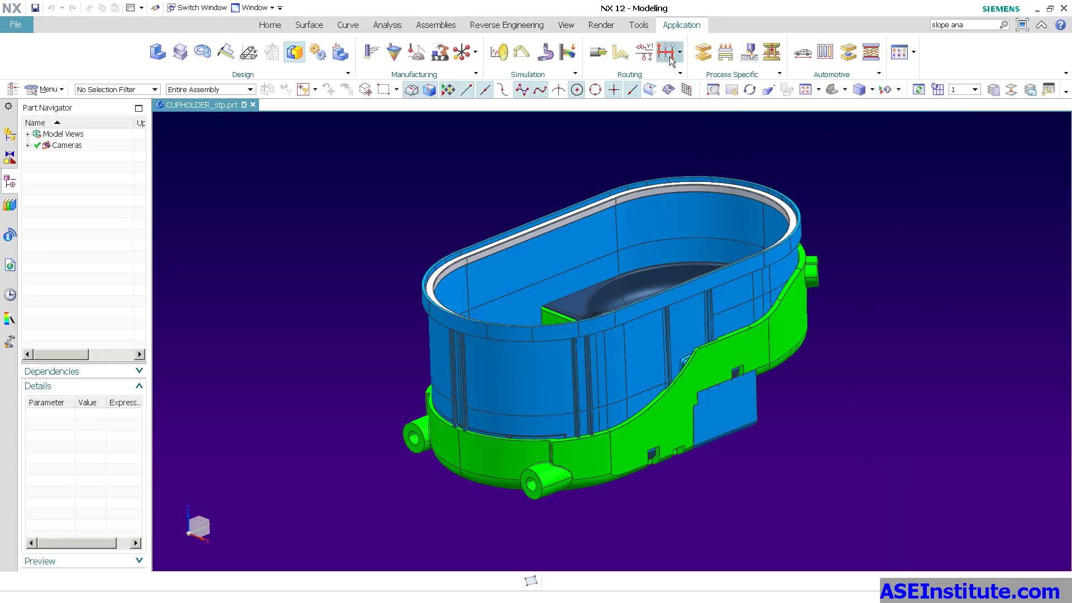
pyautogui.click(271, 29)
# - Reopen Customize, move it aside, and drag Make Current Feature onto the left border bar
pyautogui.rightClick(1003, 68)
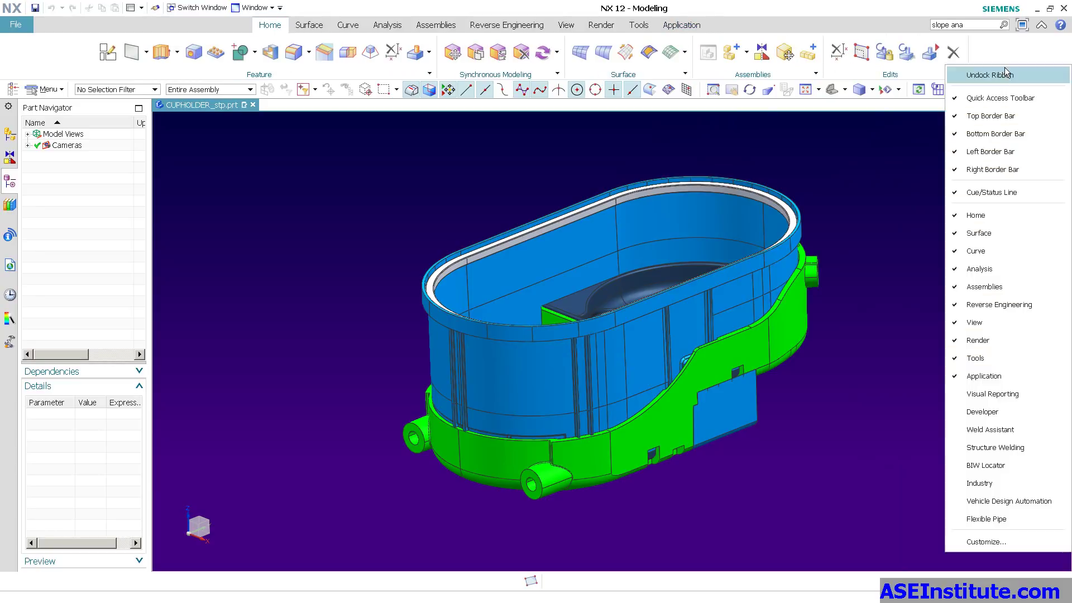
pyautogui.click(1011, 538)
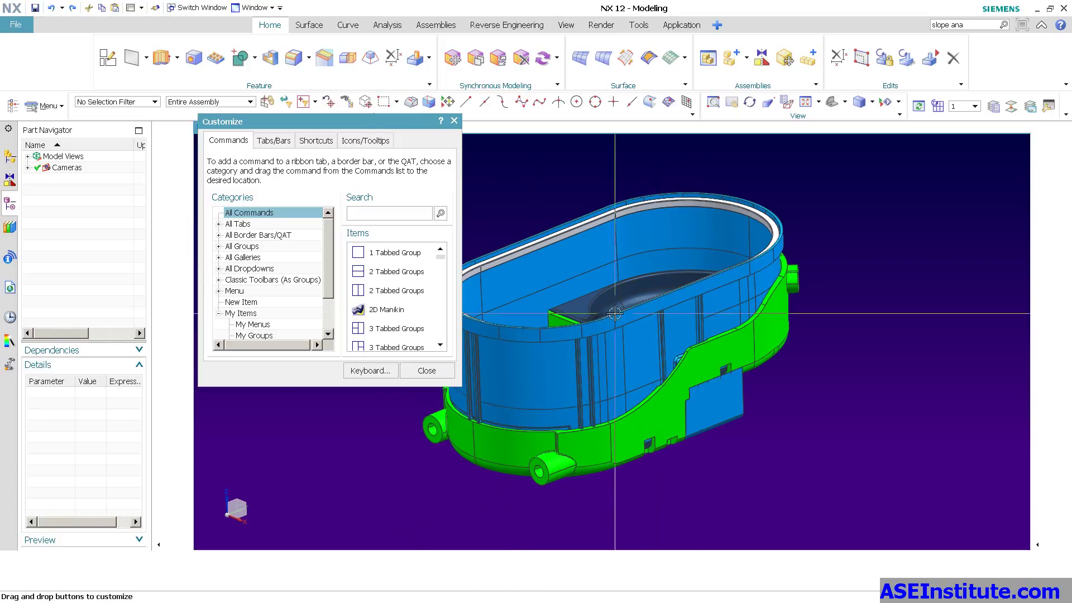
pyautogui.moveTo(362, 122); pyautogui.dragTo(466, 161)
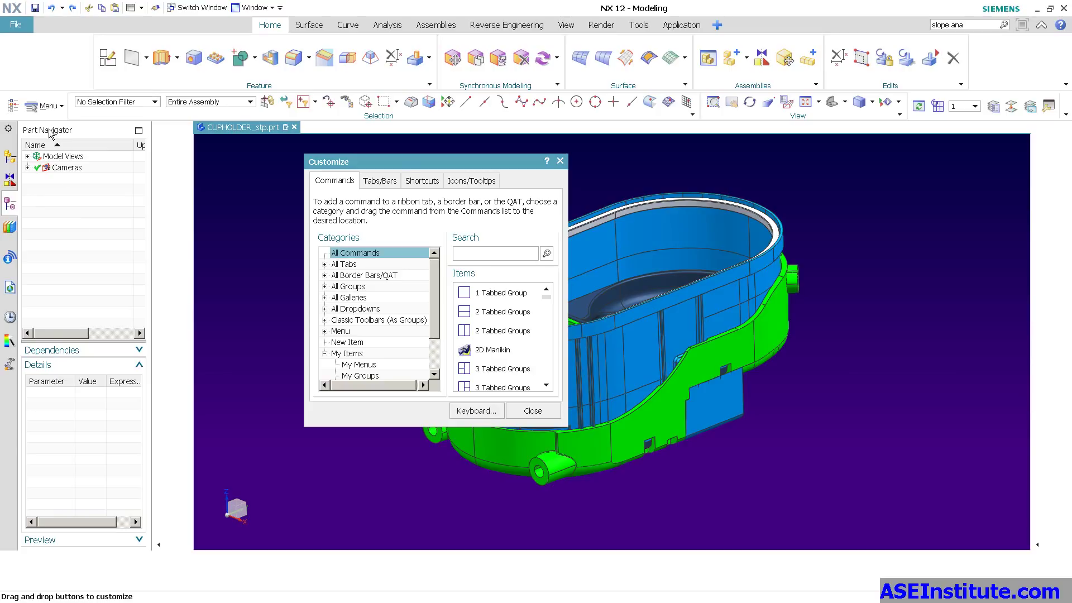
pyautogui.moveTo(15, 112); pyautogui.dragTo(166, 331)
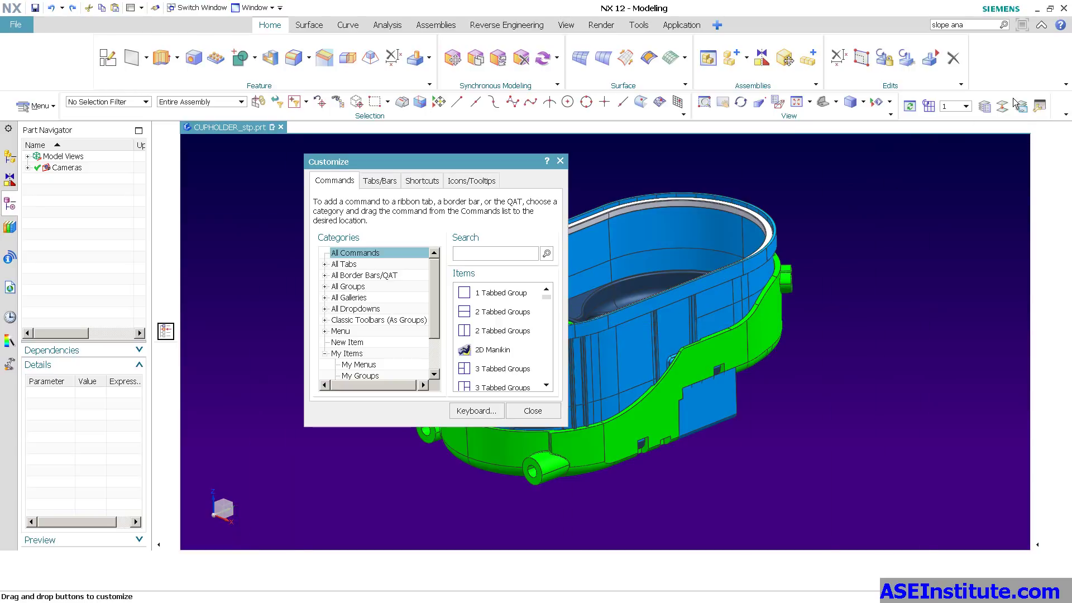
pyautogui.moveTo(1042, 111)
pyautogui.mouseDown()
pyautogui.moveTo(170, 366)
pyautogui.moveTo(1037, 108)
pyautogui.mouseUp()
# - Search the Customize commands for 'expand' and enlarge the dialog to see all matches
pyautogui.click(495, 254)
pyautogui.write('edxp')
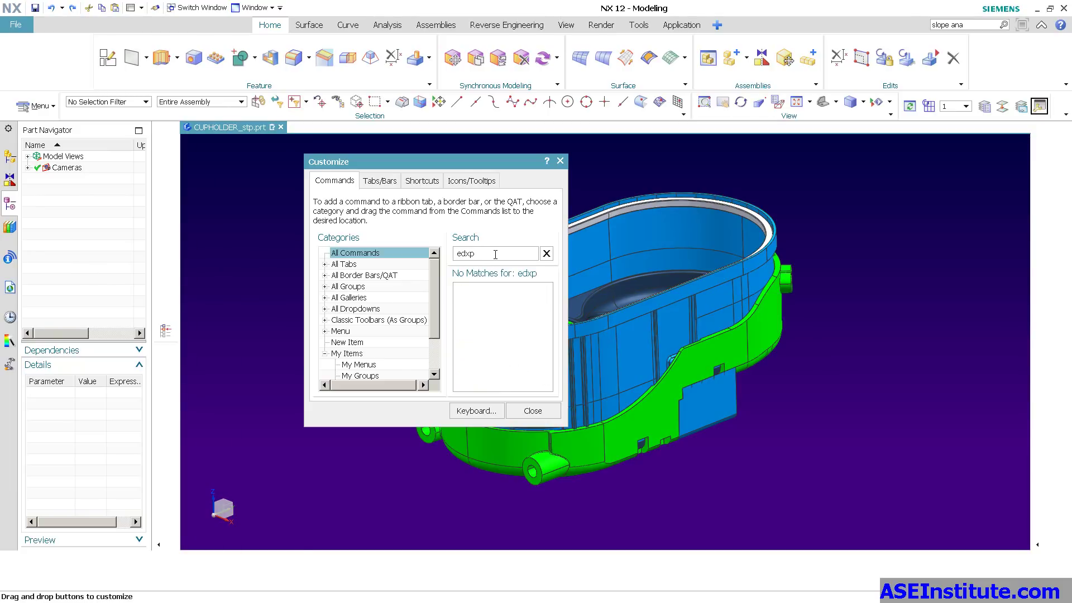
pyautogui.press('BackSpace')
pyautogui.press('BackSpace')
pyautogui.press('BackSpace')
pyautogui.write('xpand')
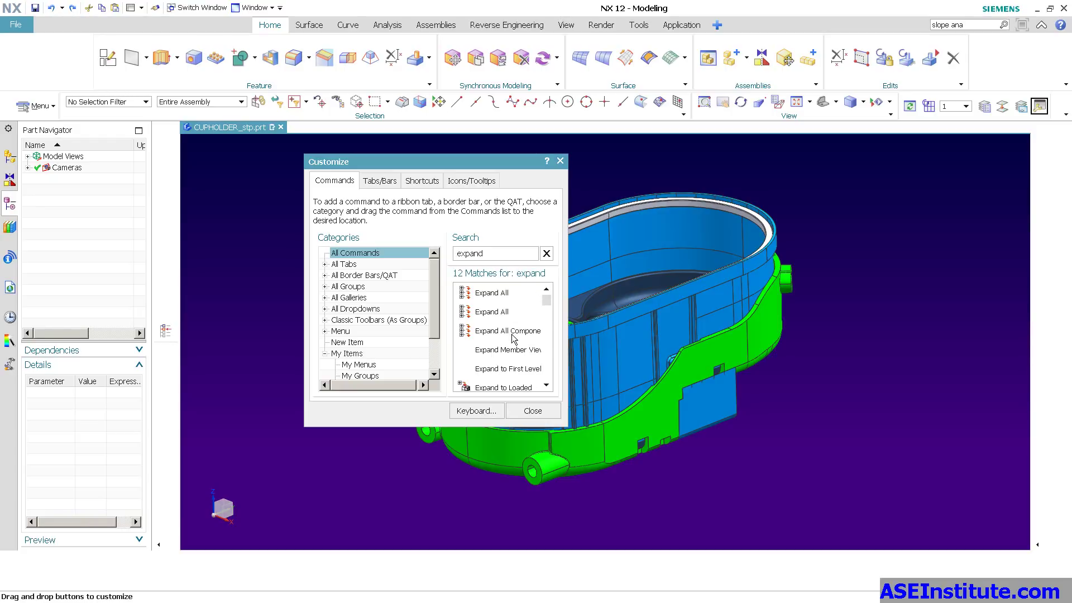
pyautogui.scroll(-1, 519, 375)
pyautogui.scroll(-1, 519, 375)
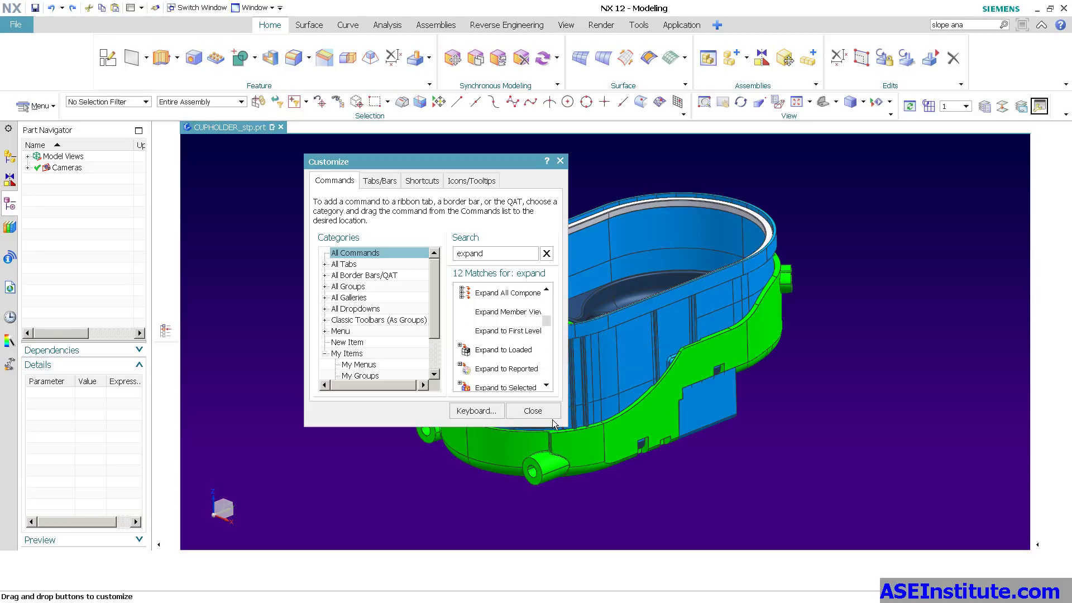
pyautogui.moveTo(564, 425); pyautogui.dragTo(622, 517)
# - Drag Expand to Selected, Expand to Visible and Expand to Work onto the left border bar
pyautogui.moveTo(500, 383)
pyautogui.mouseDown()
pyautogui.moveTo(544, 399)
pyautogui.moveTo(204, 304)
pyautogui.moveTo(166, 317)
pyautogui.moveTo(162, 343)
pyautogui.mouseUp()
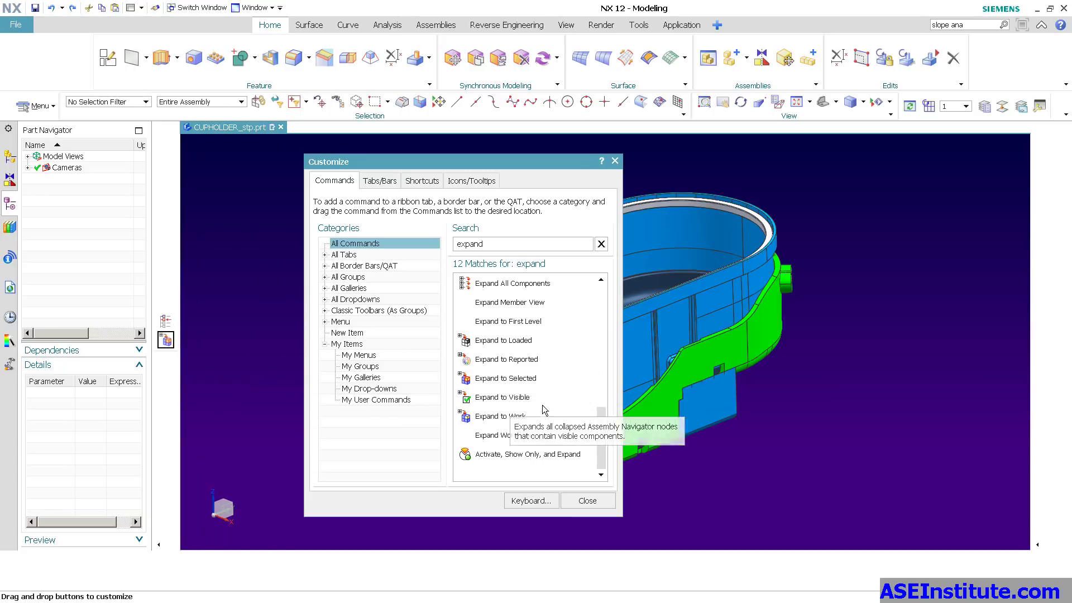
pyautogui.moveTo(544, 410); pyautogui.dragTo(166, 350)
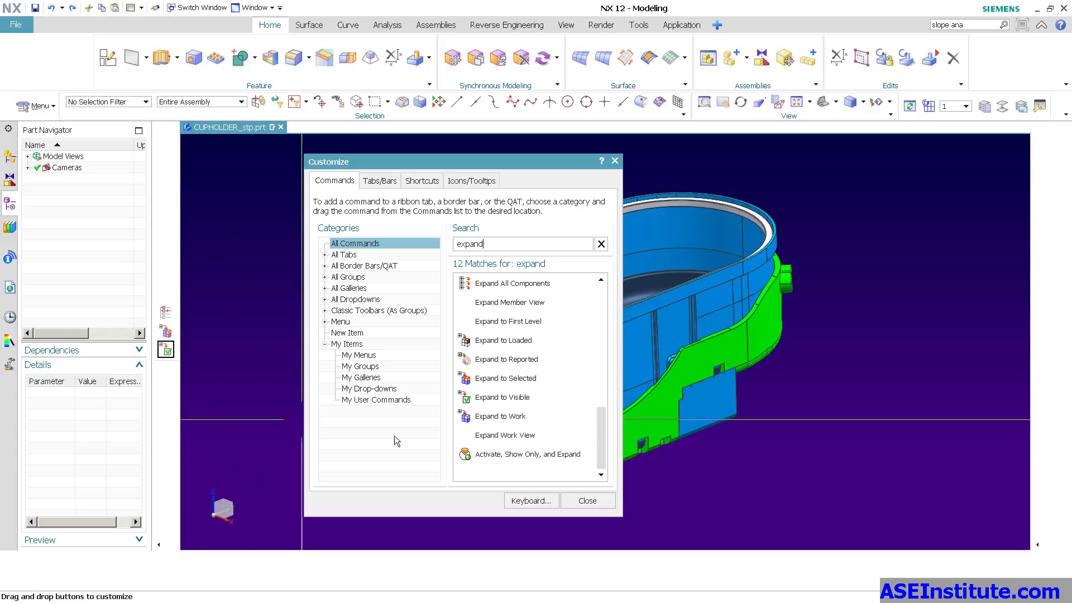
pyautogui.moveTo(505, 416); pyautogui.dragTo(171, 393)
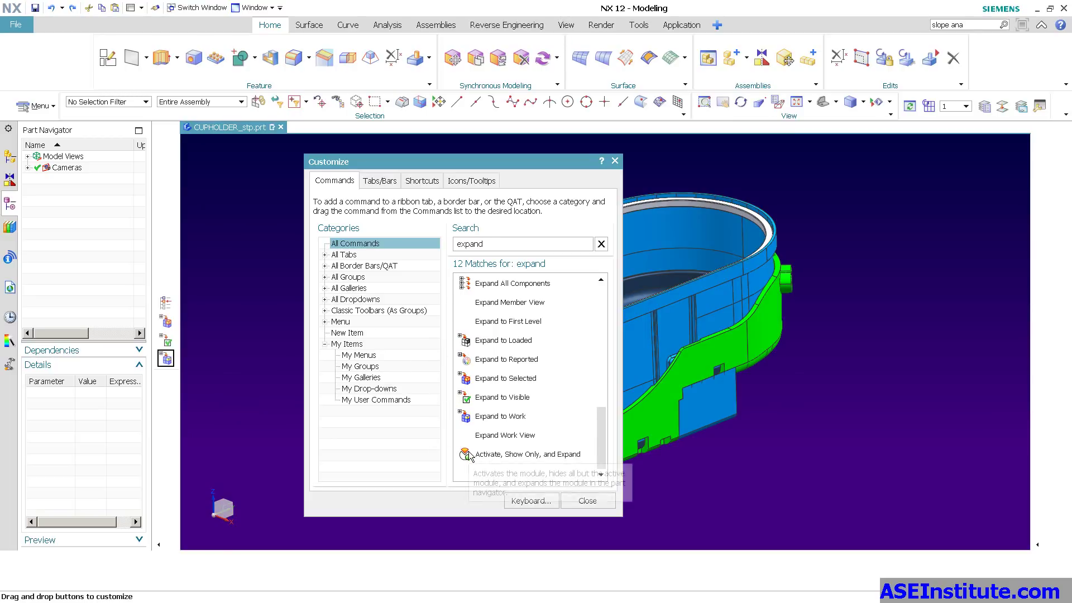
# - Close Customize and expand the Assembly Navigator tree to all visible components
pyautogui.click(588, 499)
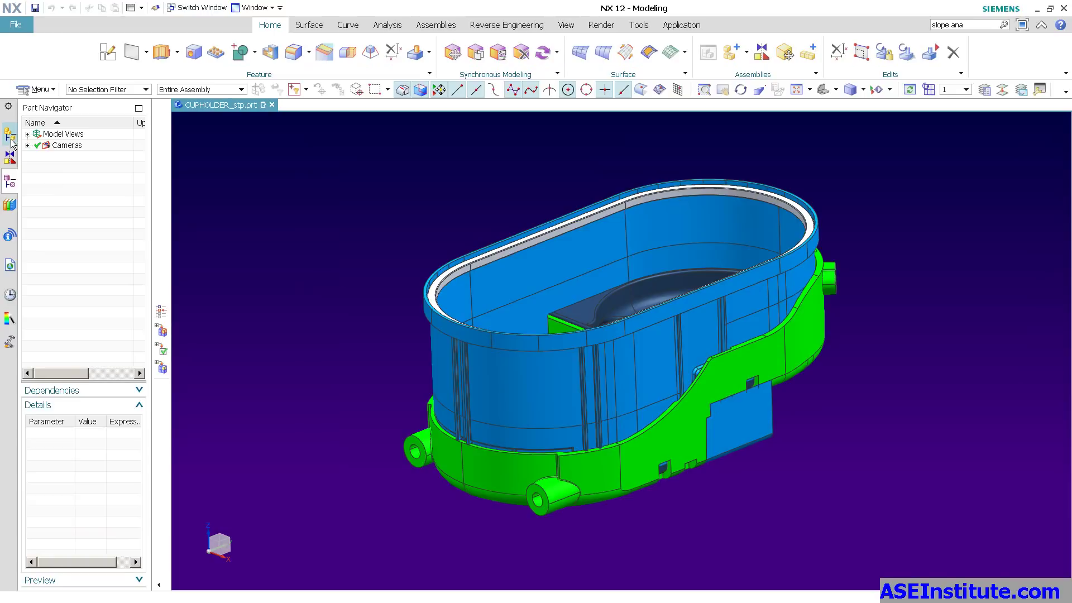
pyautogui.click(11, 160)
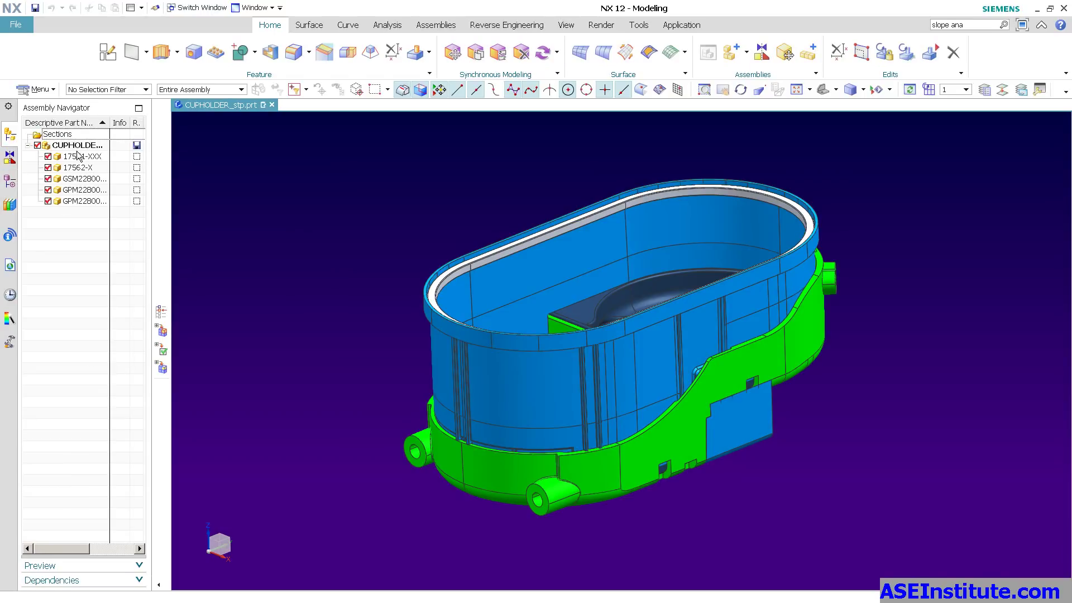
pyautogui.rightClick(67, 328)
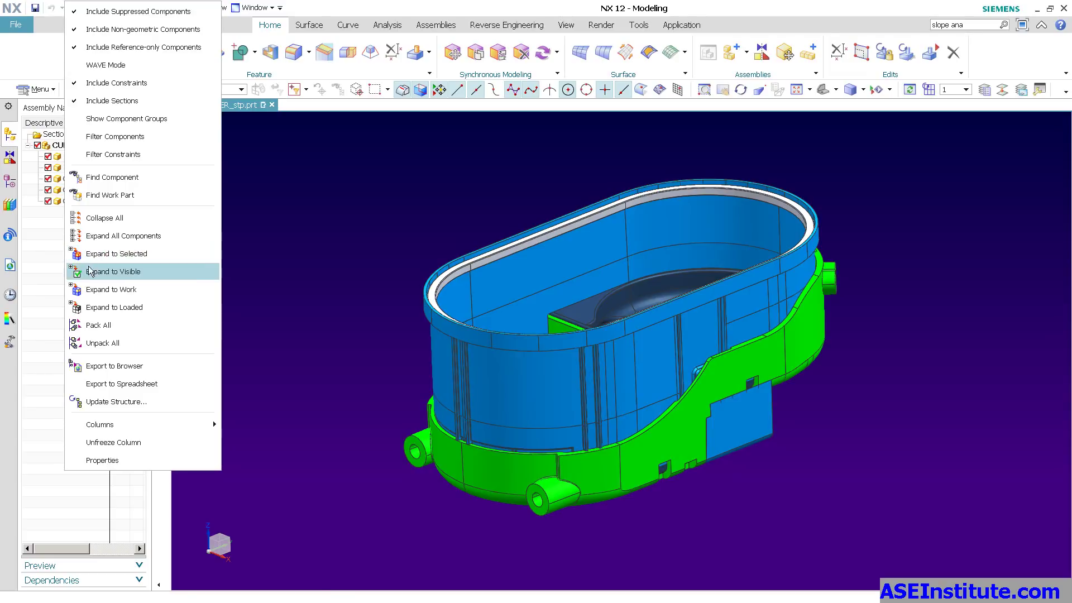
pyautogui.click(107, 271)
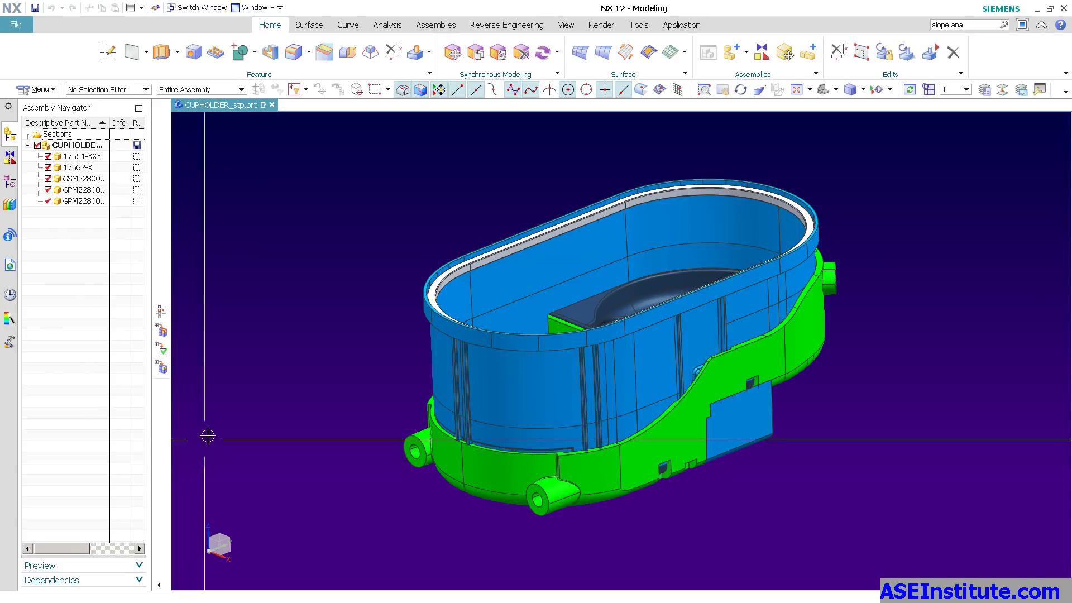
# - Collapse CUPHOLDER, then expand the tree down to part 17551-XXX selected in the model
pyautogui.click(28, 146)
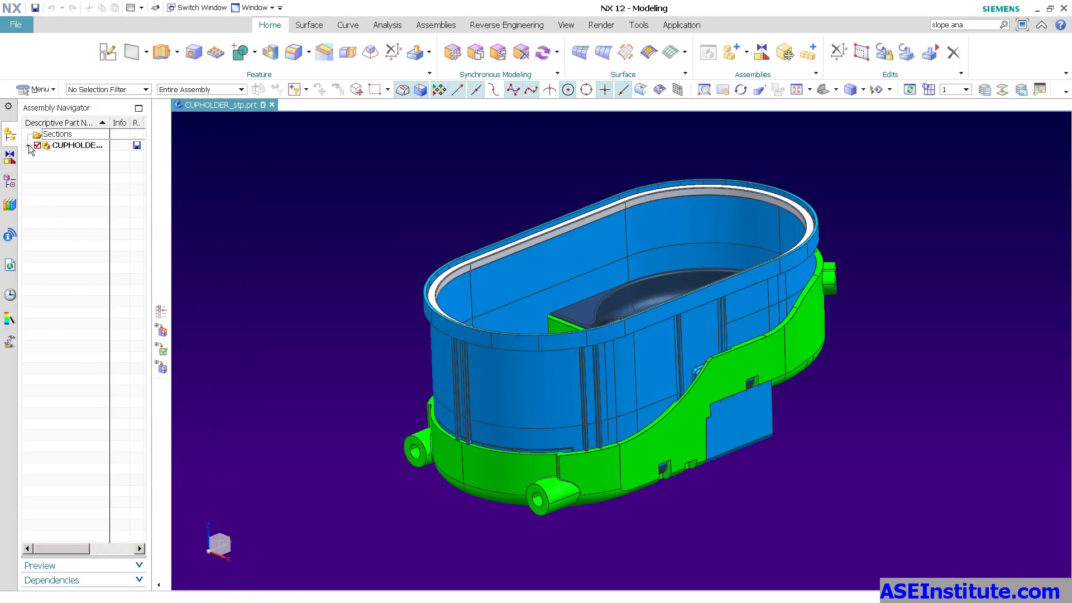
pyautogui.click(546, 404)
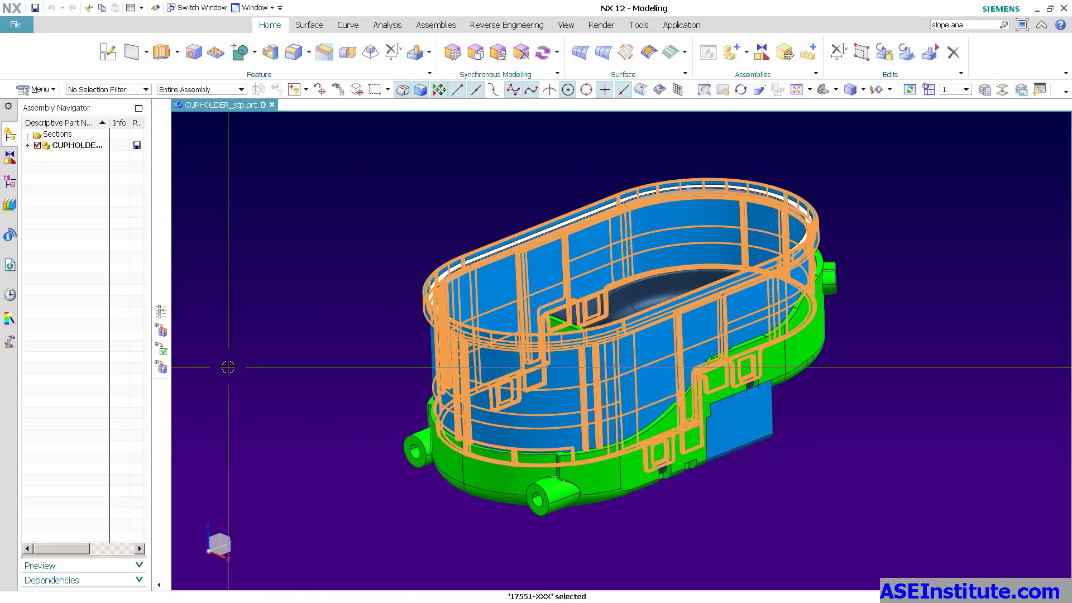
pyautogui.click(162, 333)
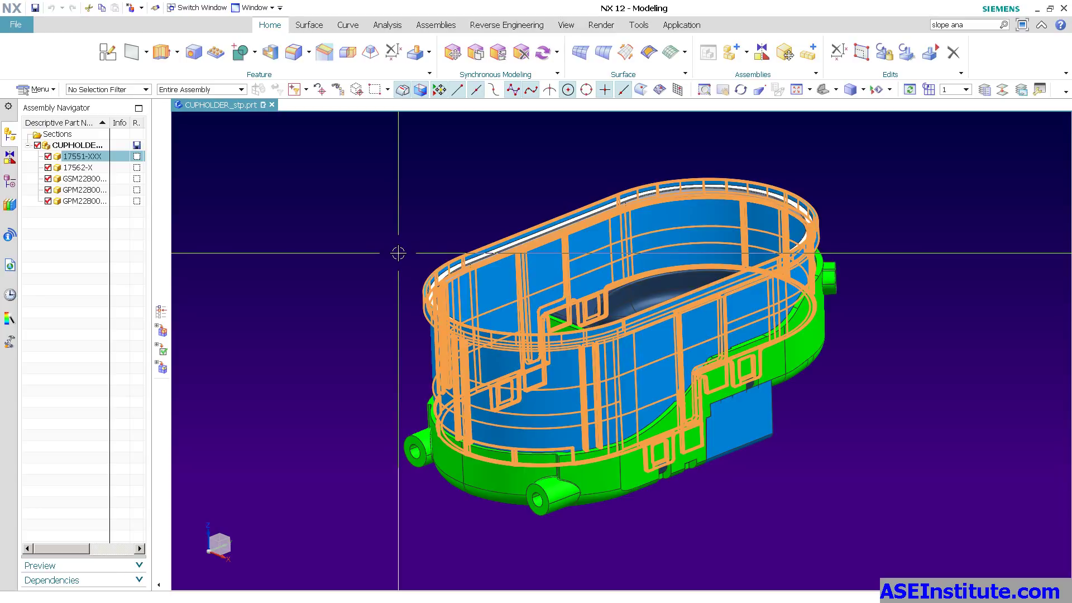
pyautogui.rightClick(38, 317)
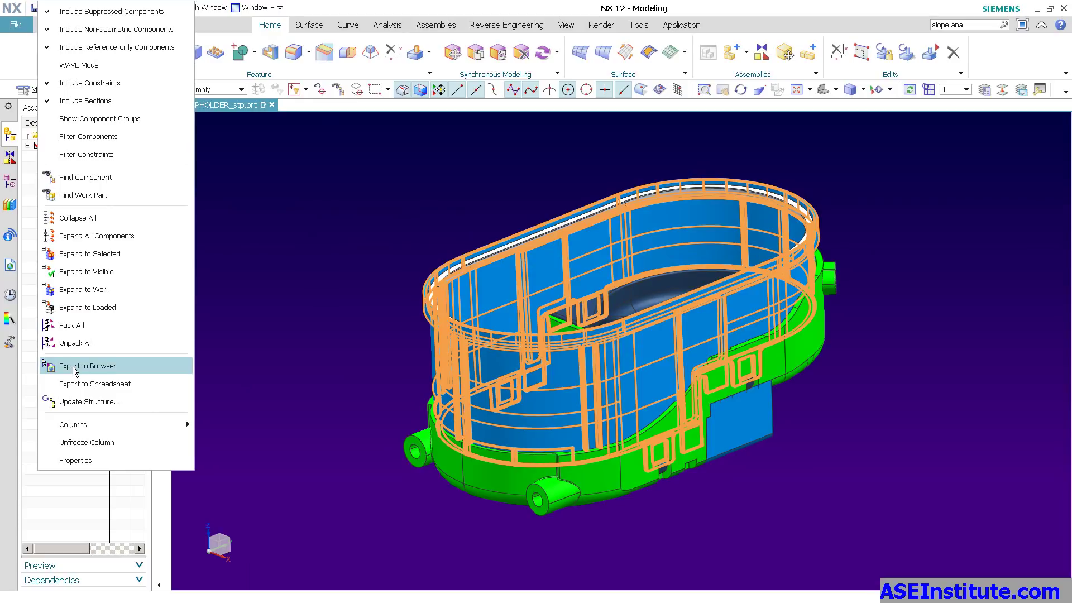
pyautogui.click(282, 305)
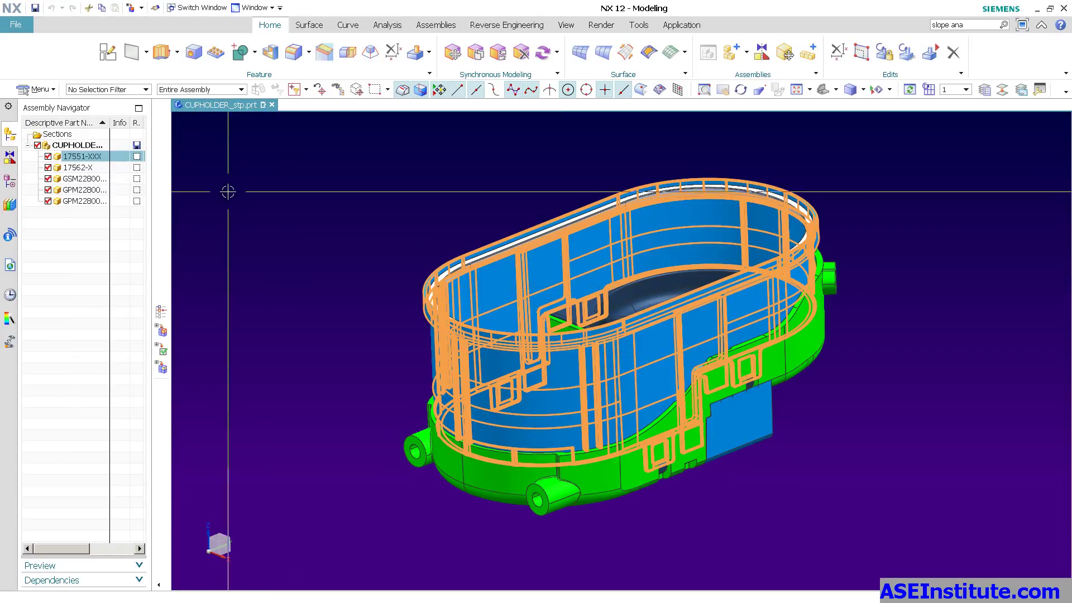
pyautogui.click(305, 26)
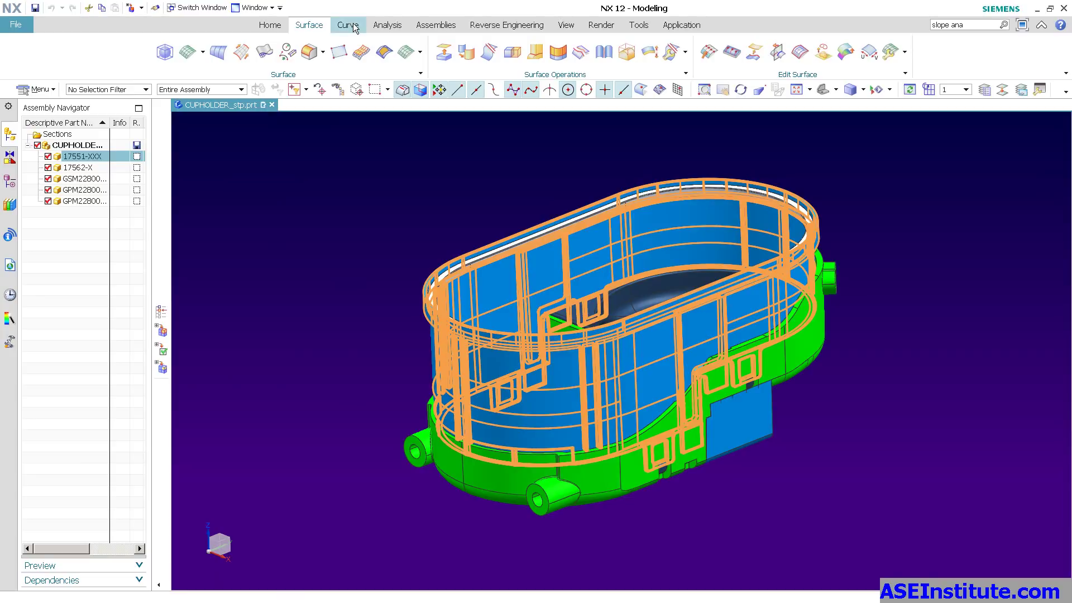
pyautogui.click(355, 28)
pyautogui.click(403, 26)
pyautogui.click(273, 27)
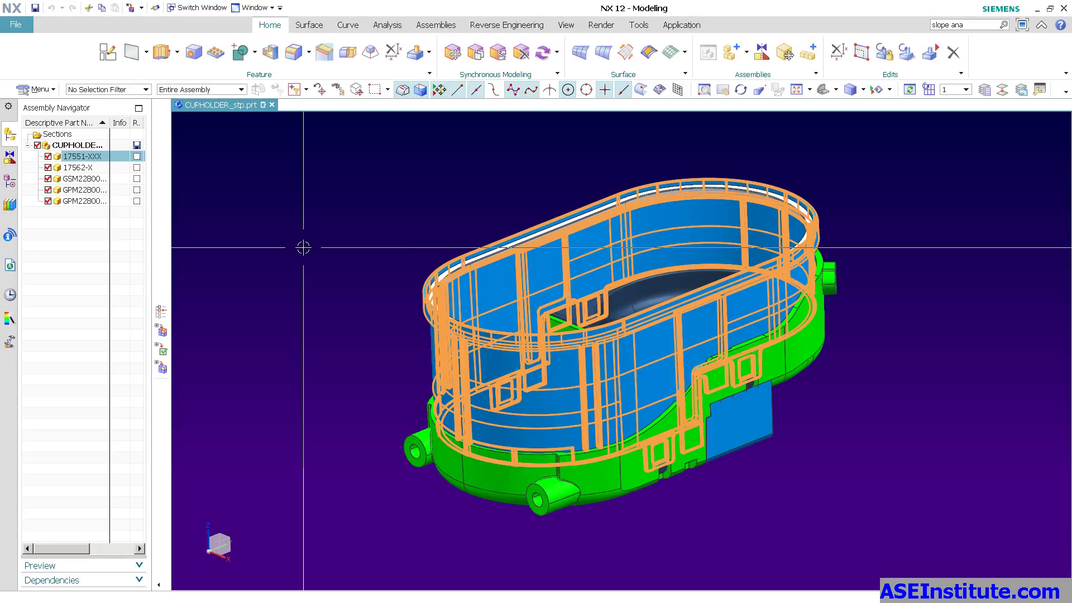
# - Search the Command Finder for 'blend' to list the 20 matching commands
pyautogui.click(971, 26)
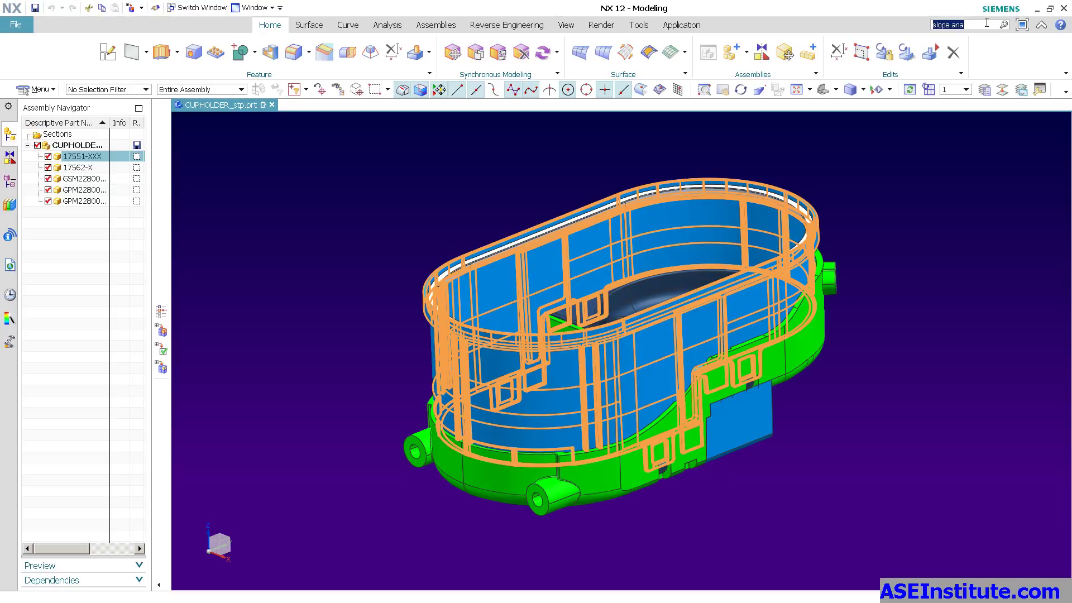
pyautogui.write('blend')
pyautogui.press('Return')
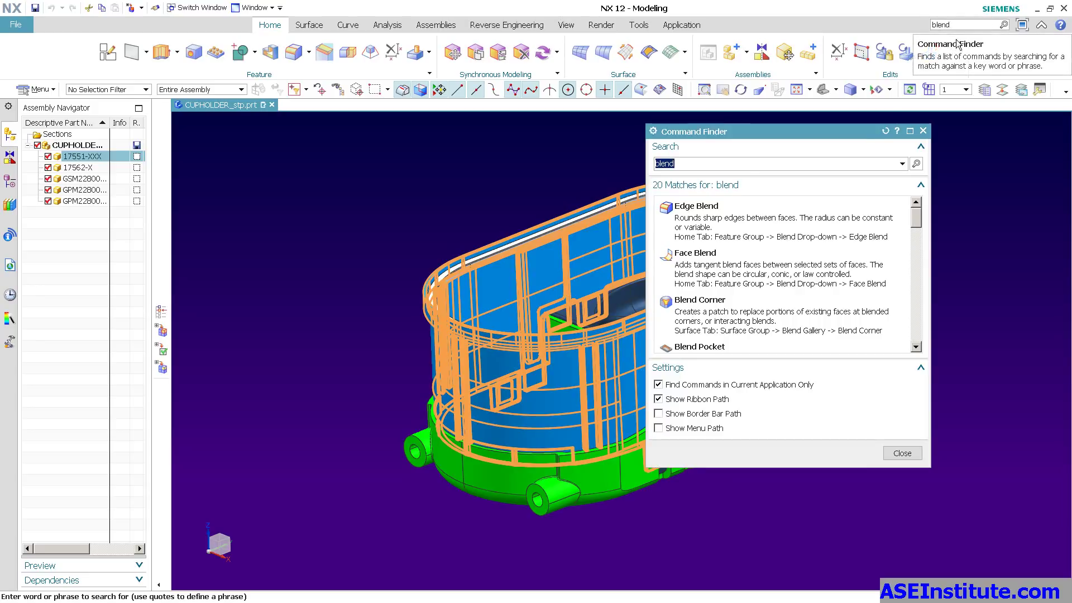
# - Show the Edge Blend result's options menu, then dismiss it
pyautogui.moveTo(846, 273)
pyautogui.moveTo(916, 218)
pyautogui.mouseDown()
pyautogui.moveTo(920, 335)
pyautogui.moveTo(917, 204)
pyautogui.mouseUp()
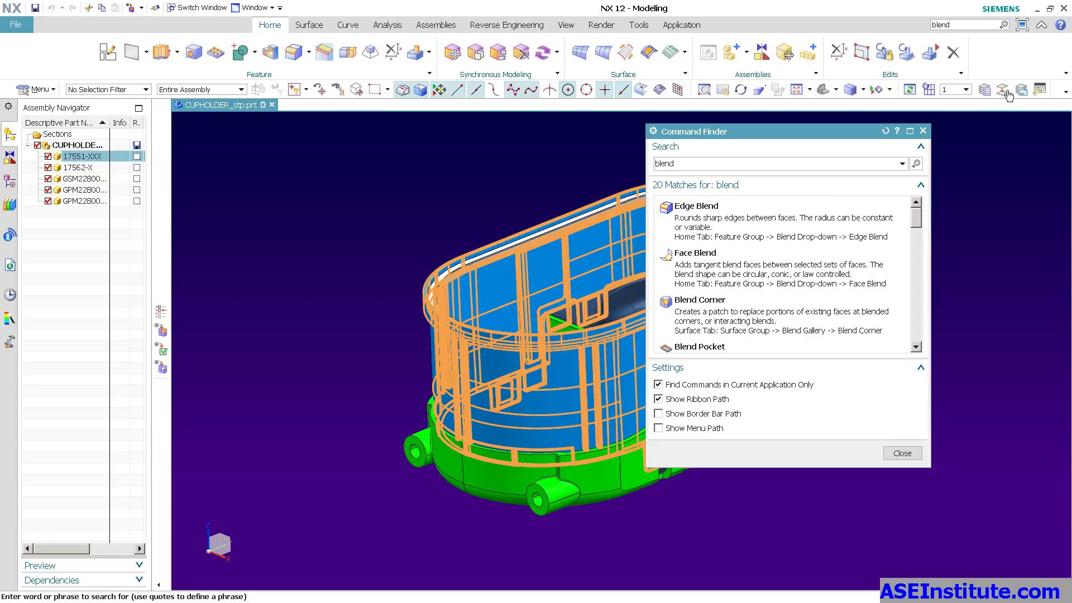
pyautogui.click(904, 221)
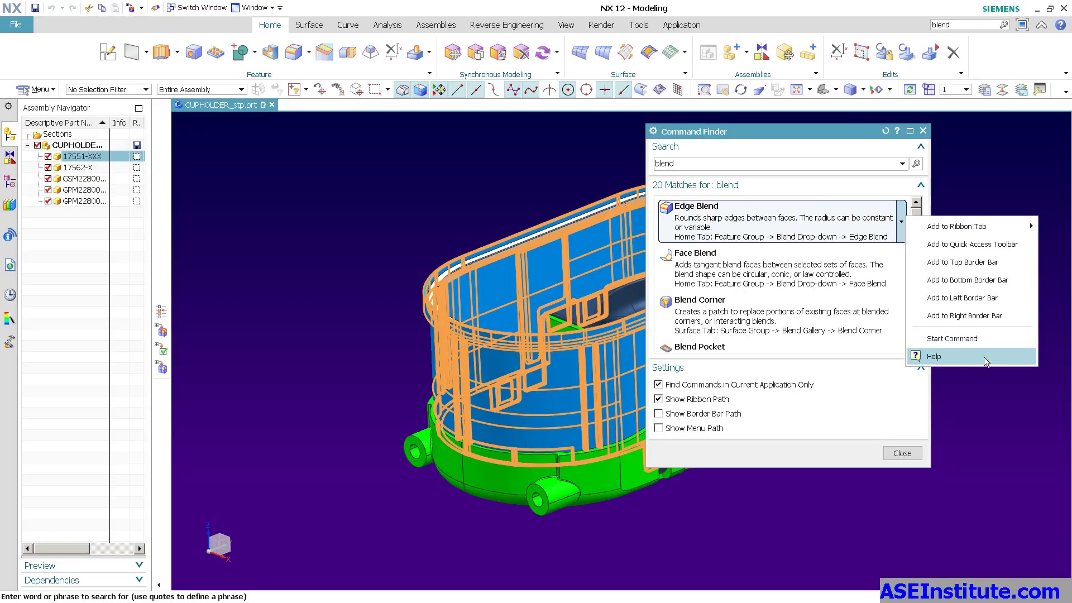
pyautogui.click(979, 407)
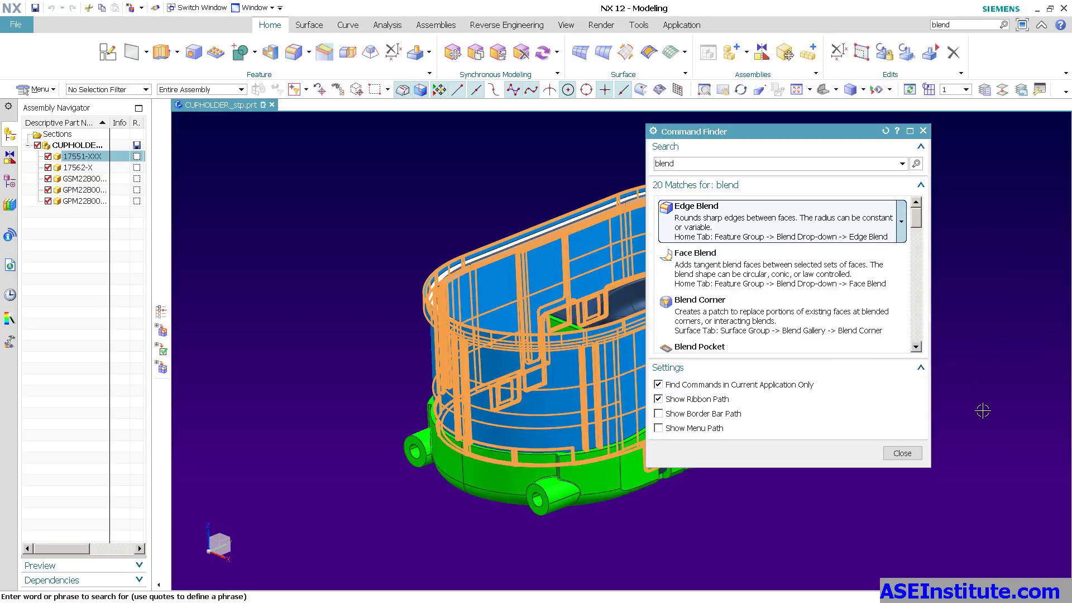